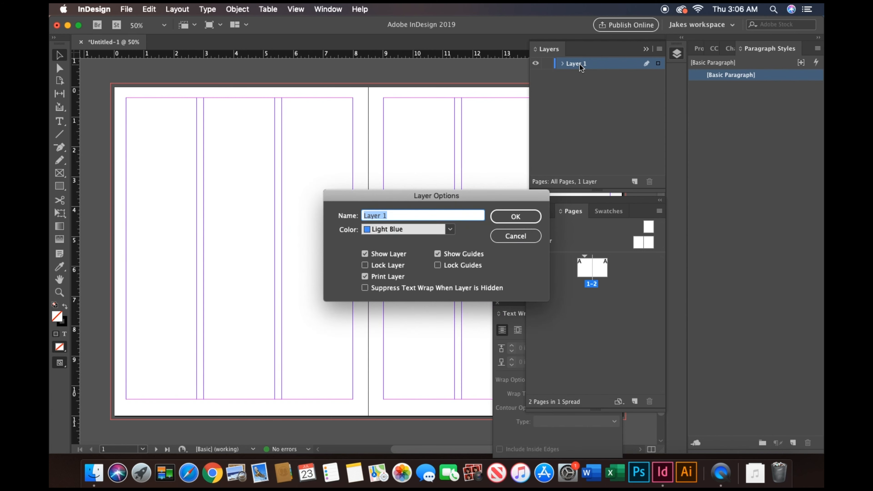
- Name the existing layer "cover"
type("cover")
left_click(515, 220)
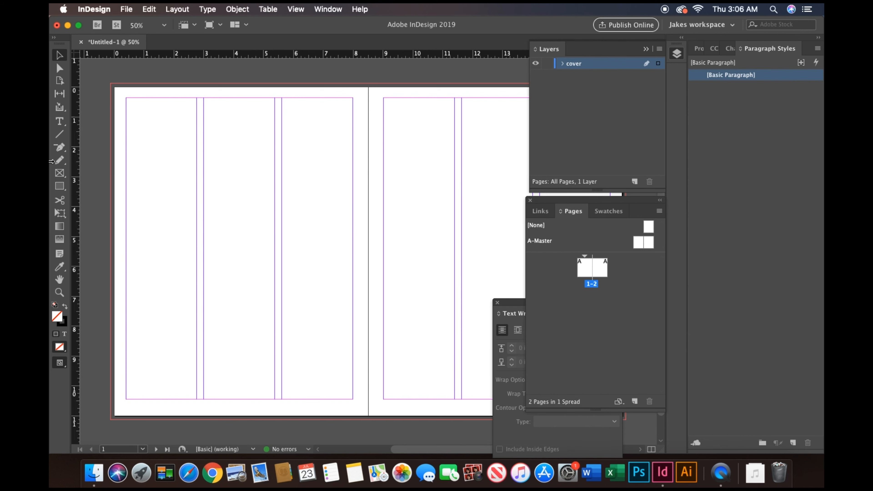
- Draw a rectangle frame over the whole first page out to the bleed and place Cover copy.psd in it
left_click(61, 175)
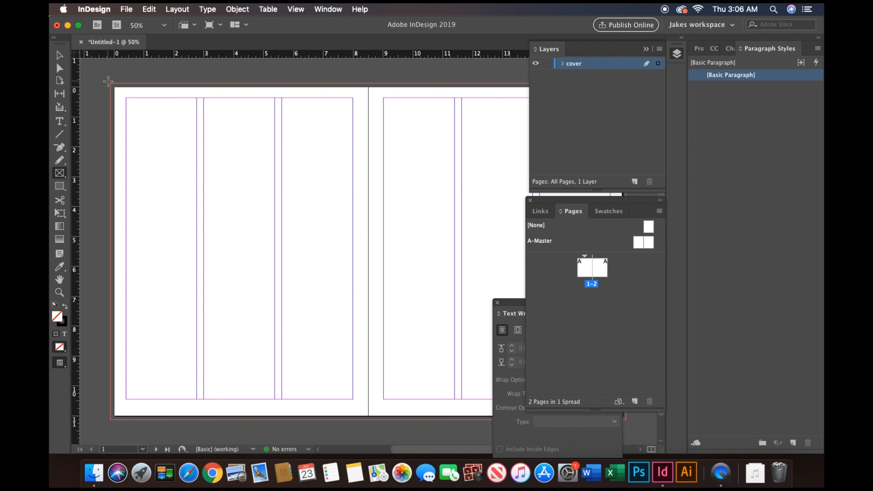
left_click_drag(109, 83, 369, 420)
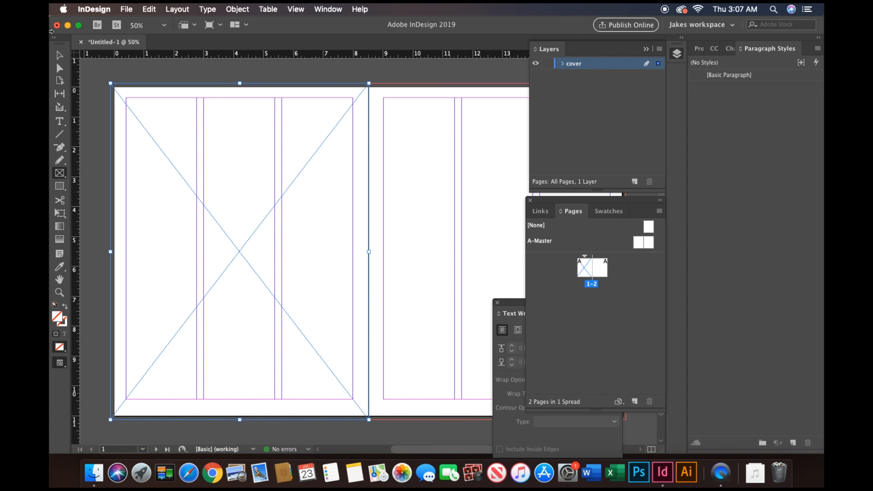
left_click(127, 10)
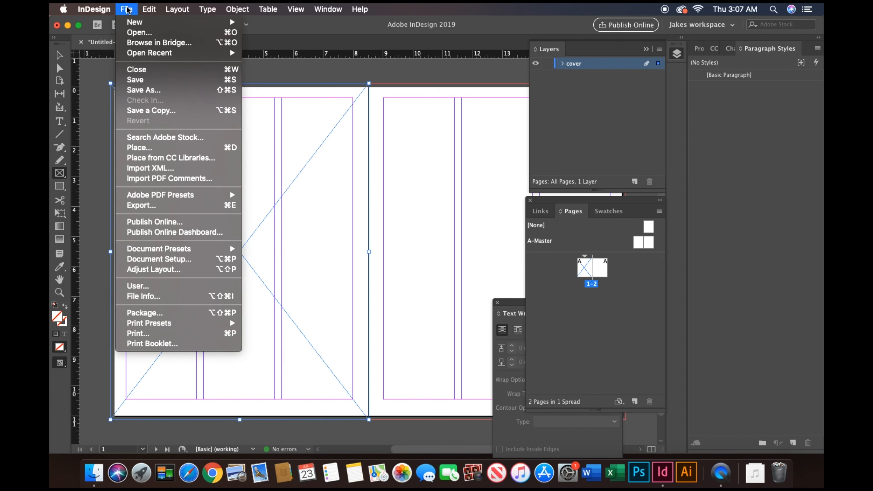
left_click(143, 147)
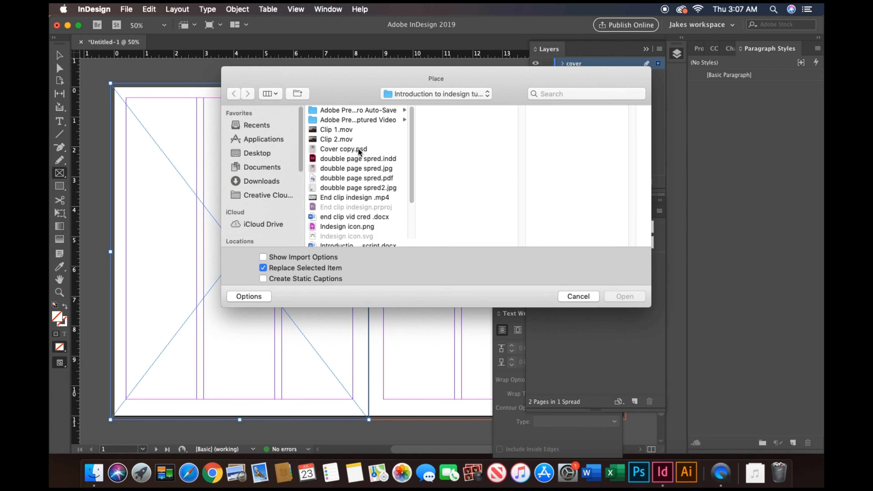
left_click(360, 149)
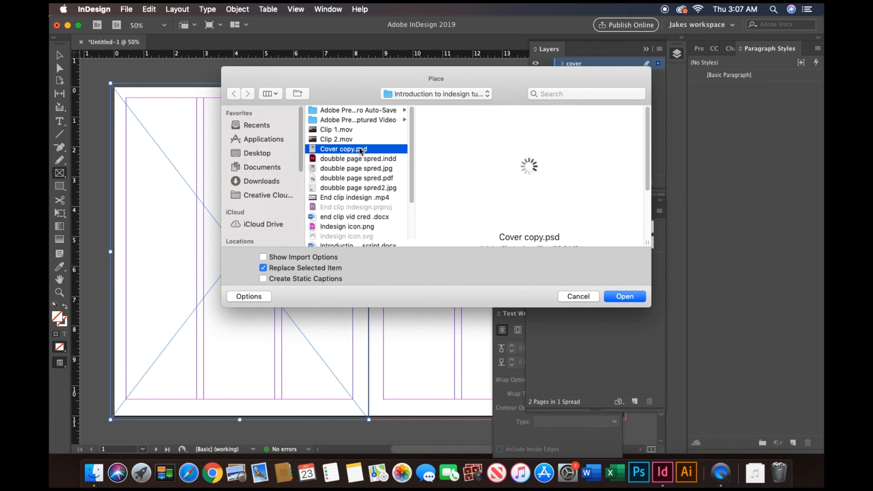
left_click(625, 297)
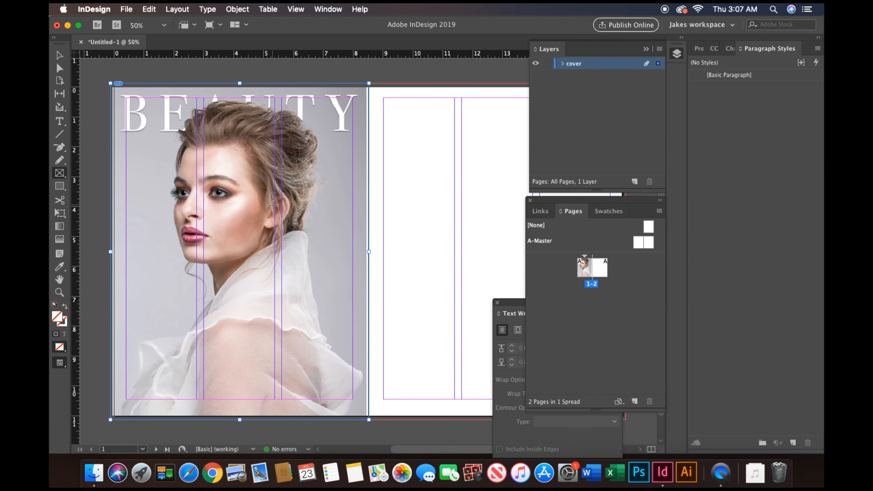
- Fit the cover image's content proportionally in its frame and set its display performance to High Quality Display
right_click(249, 207)
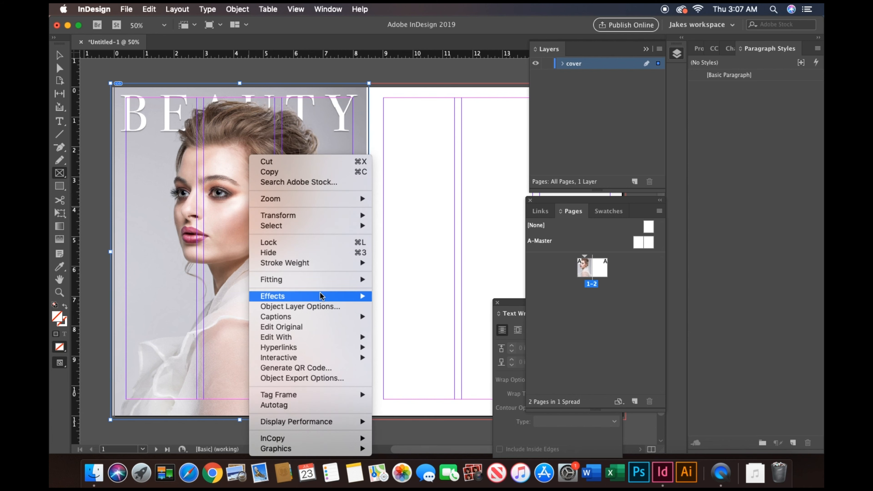
mouse_move(322, 280)
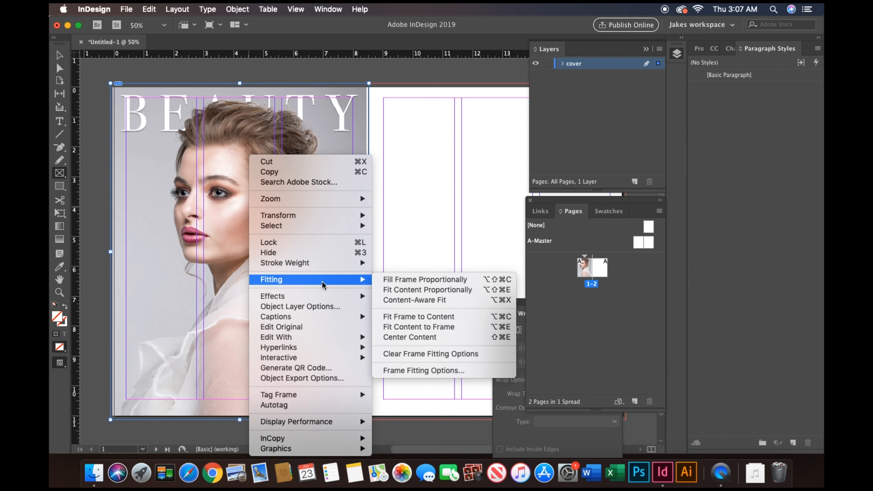
left_click(399, 291)
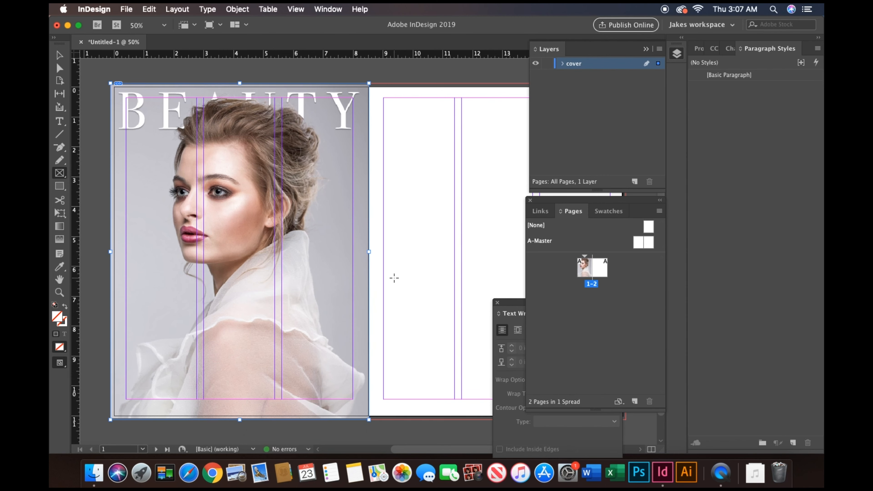
right_click(296, 258)
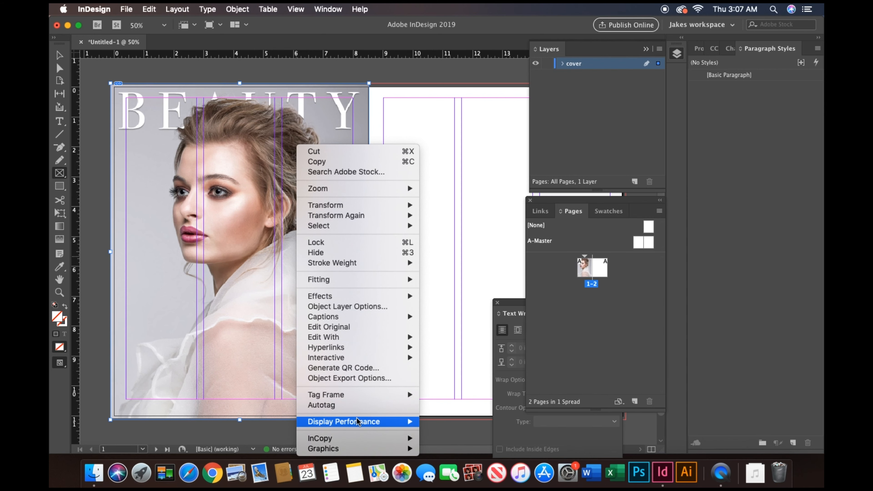
mouse_move(358, 424)
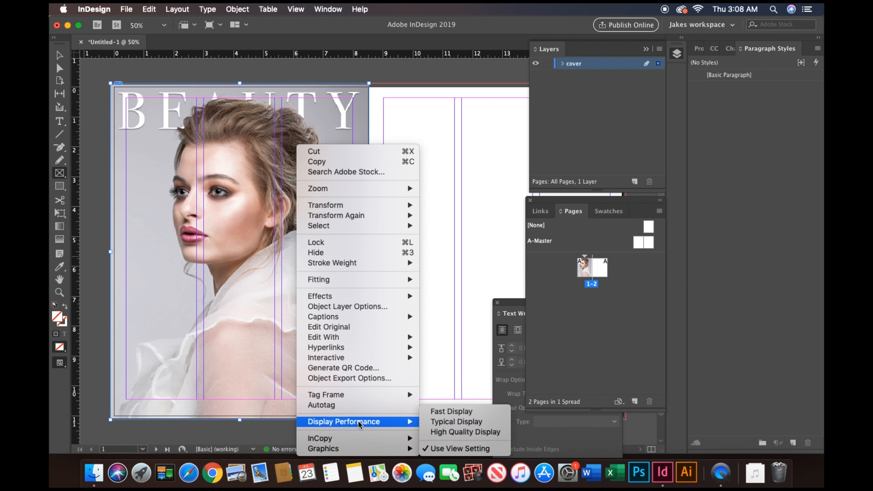
left_click(446, 432)
- Lock the cover layer and add a new layer named "Author"
left_click(547, 64)
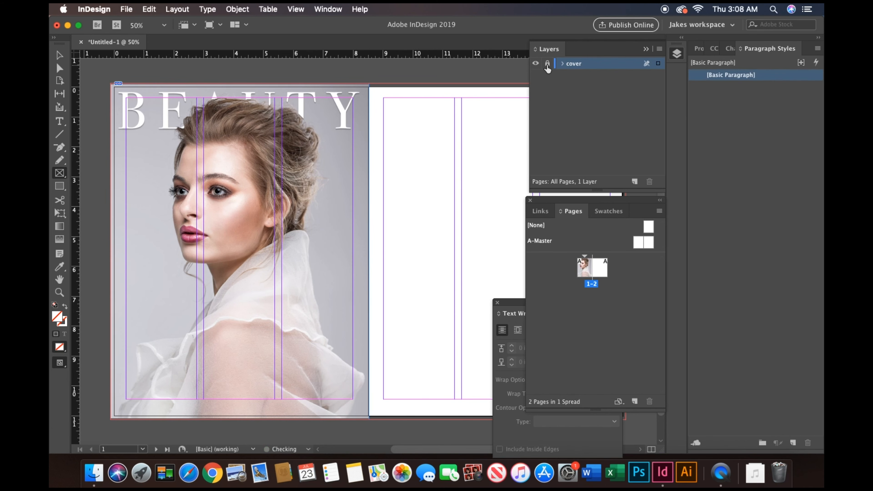
left_click(634, 181)
double_click(577, 64)
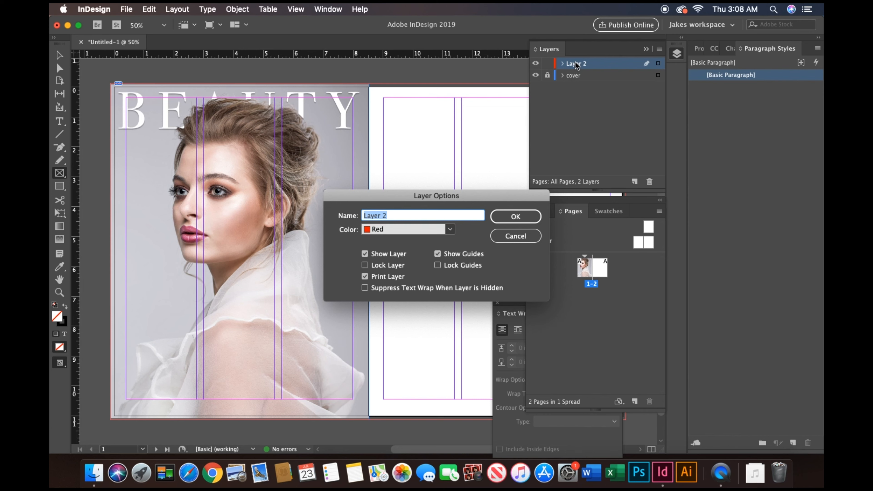
type("Author")
key("Return")
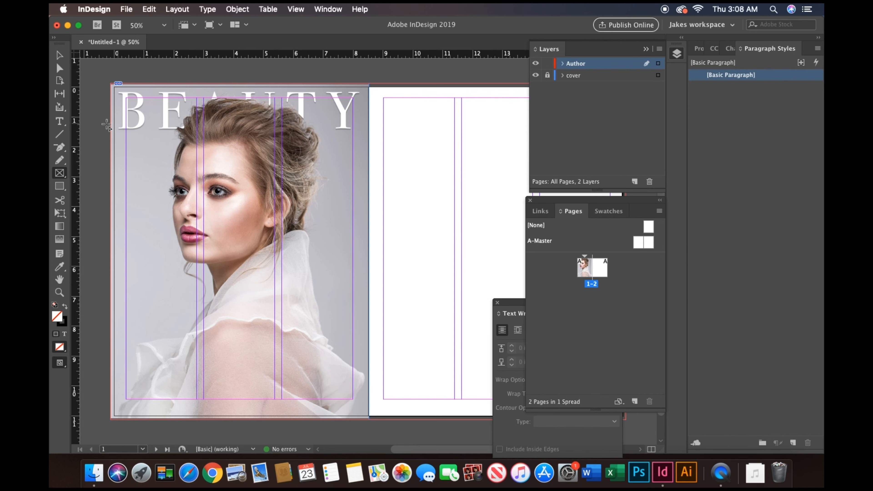
- Draw a text frame about 5.6 by 0.88 in across the lower part of the cover and enter centred text "By Author"
left_click(62, 122)
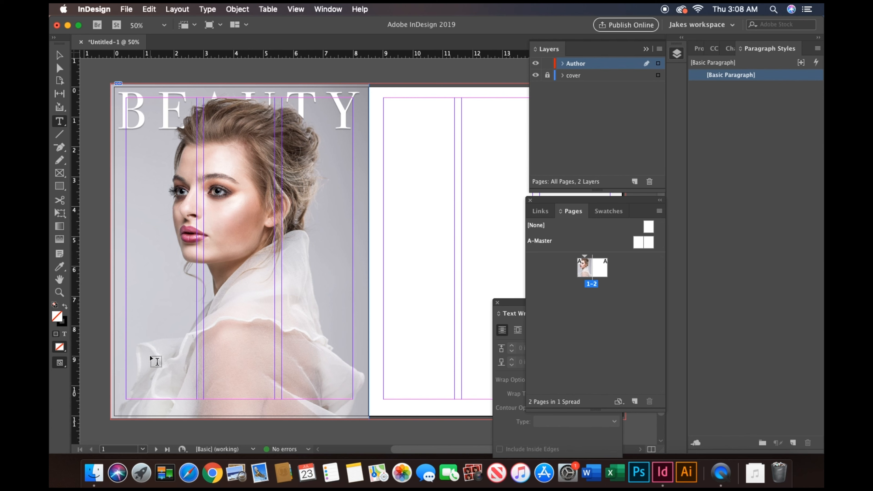
mouse_move(161, 357)
left_mouse_down()
mouse_move(177, 369)
mouse_move(285, 371)
mouse_move(329, 383)
left_mouse_up()
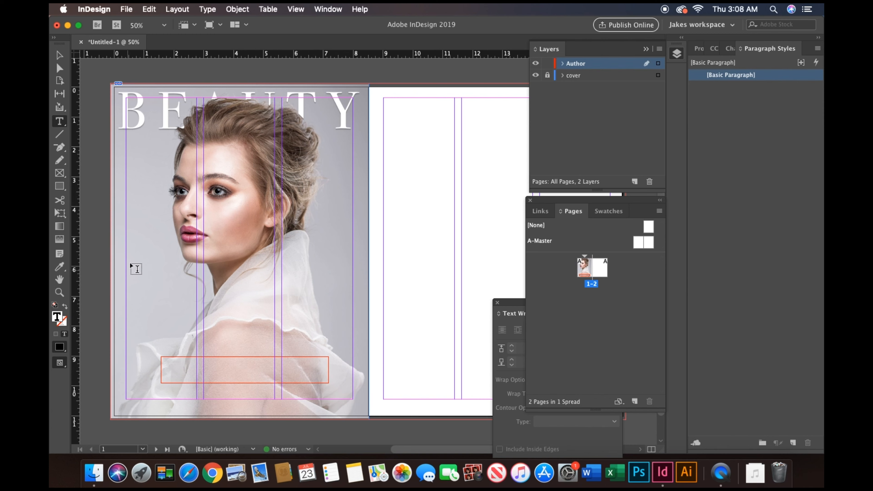
left_click(701, 51)
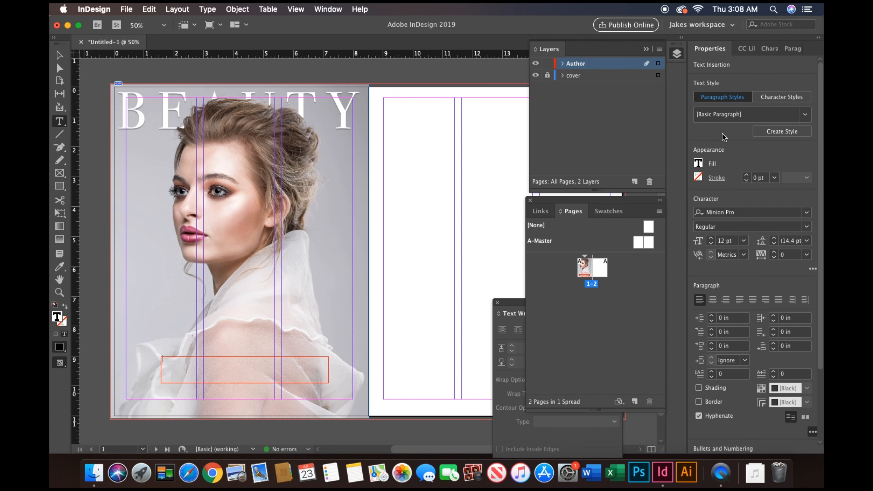
left_click(712, 300)
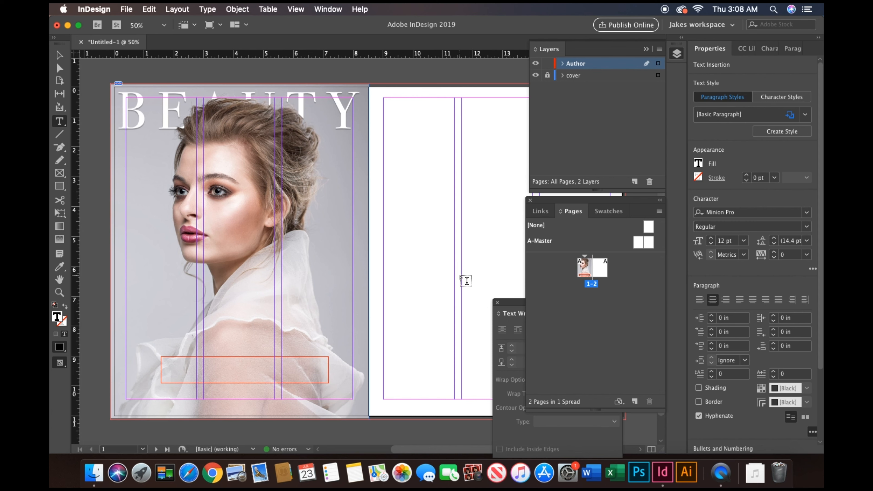
type("By Author")
- Set the "By Author" text to 26 pt in the Baskerville font
left_click_drag(265, 359, 224, 357)
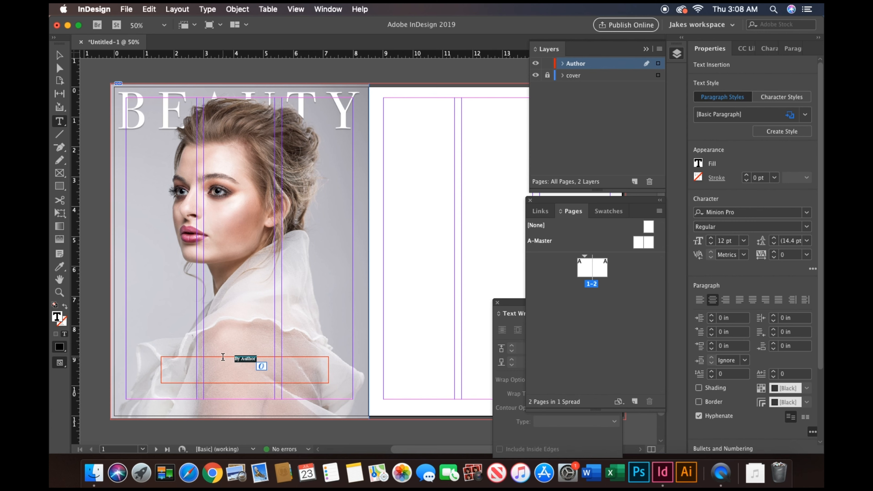
left_click(700, 243)
key("Up")
key("Up")
key("Up")
key("Up")
key("Up")
key("Up")
key("Up")
key("Up")
key("Up")
key("Up")
key("Up")
key("Up")
key("Up")
key("Up")
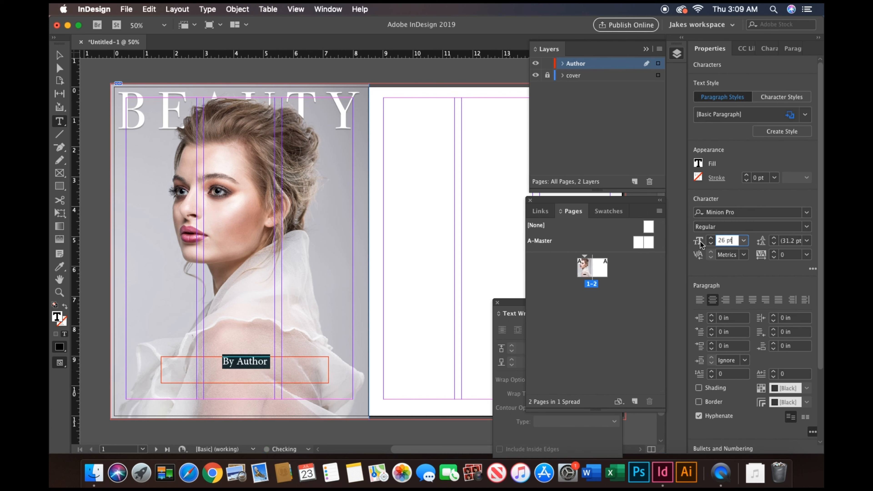
left_click(807, 213)
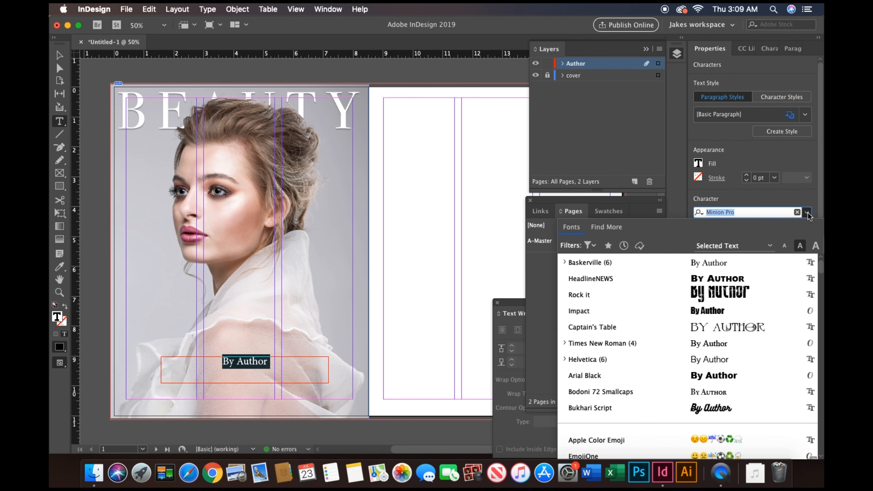
left_click(635, 262)
key("Escape")
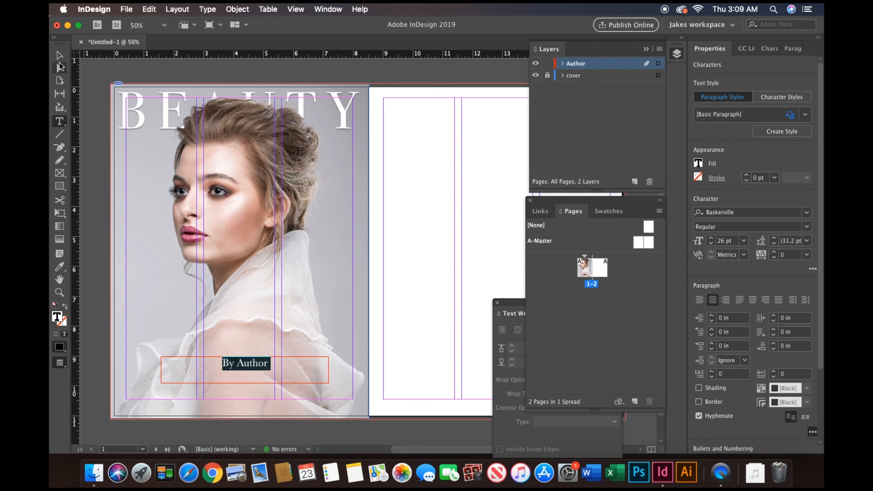
- Recolour the "By Author" text with the [Paper] swatch and deselect it
left_click(59, 121)
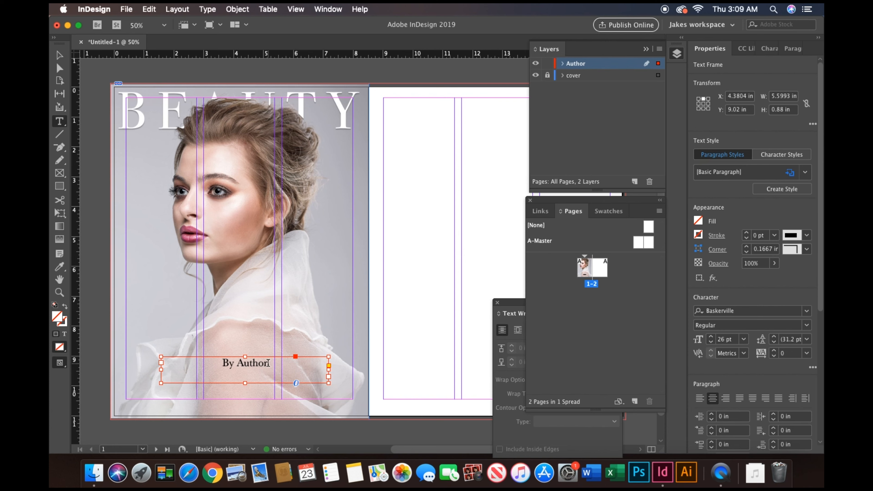
left_click_drag(268, 363, 222, 363)
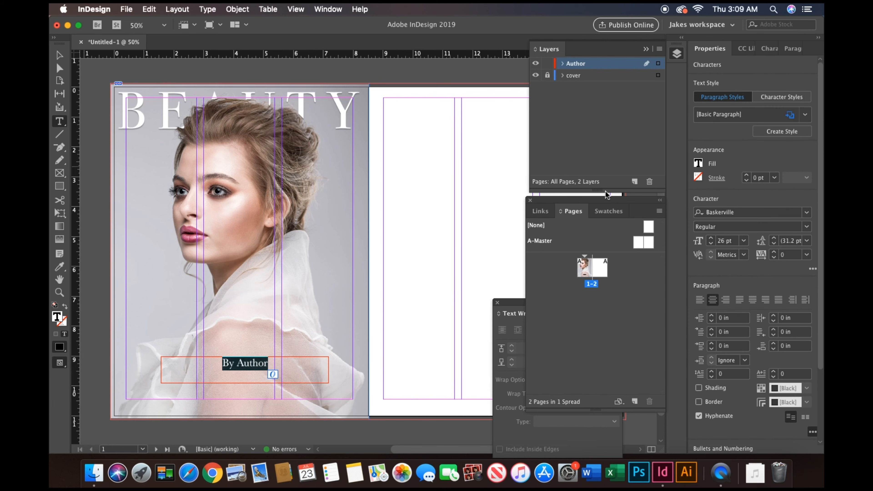
left_click(609, 211)
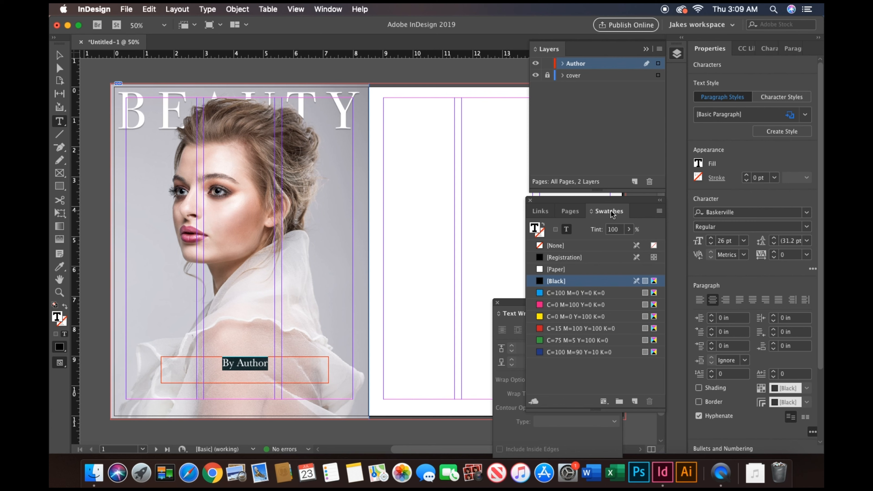
left_click(555, 270)
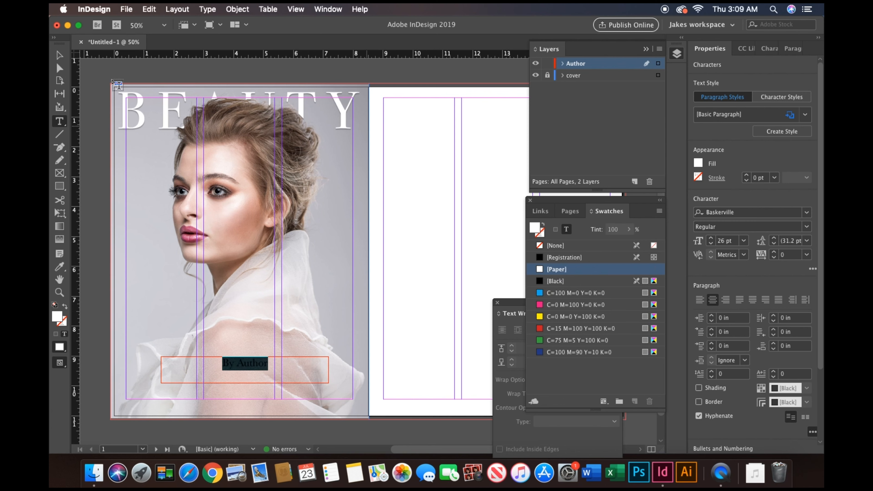
left_click(60, 55)
left_click(120, 72)
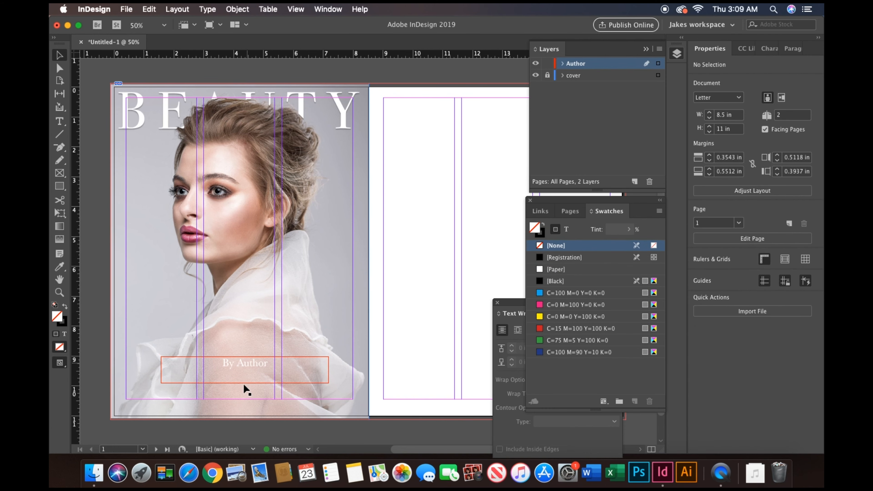
- Move the "By Author" text frame down the cover to about X 4.24 in, Y 9.81 in
left_click(242, 366)
left_click_drag(244, 366, 241, 388)
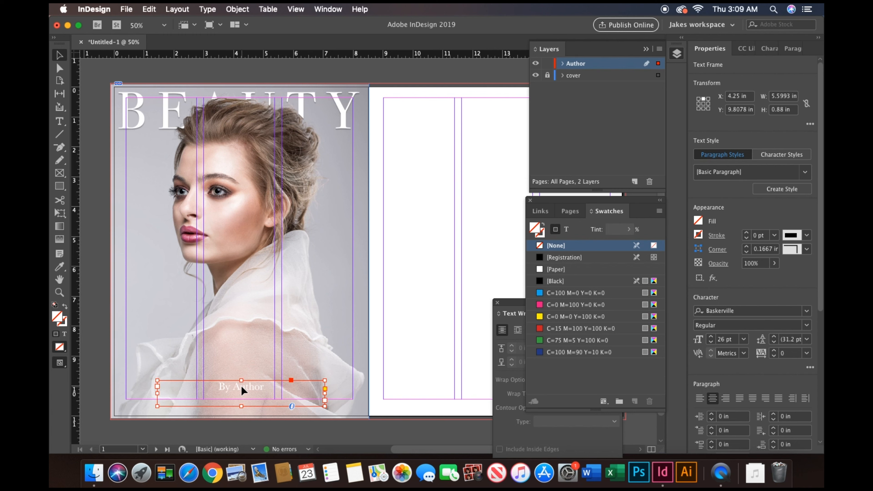
key("Left")
- Apply a drop shadow to the "By Author" text frame with its angle set to about 163°
right_click(250, 388)
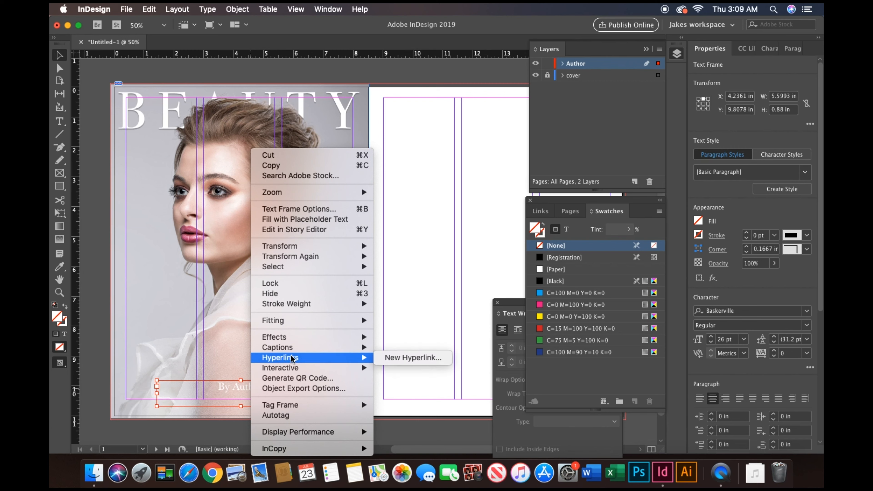
mouse_move(298, 334)
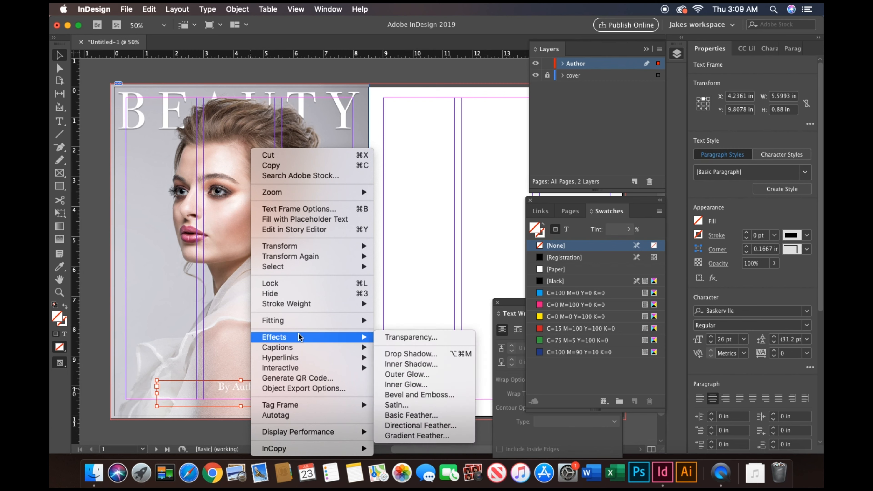
left_click(428, 351)
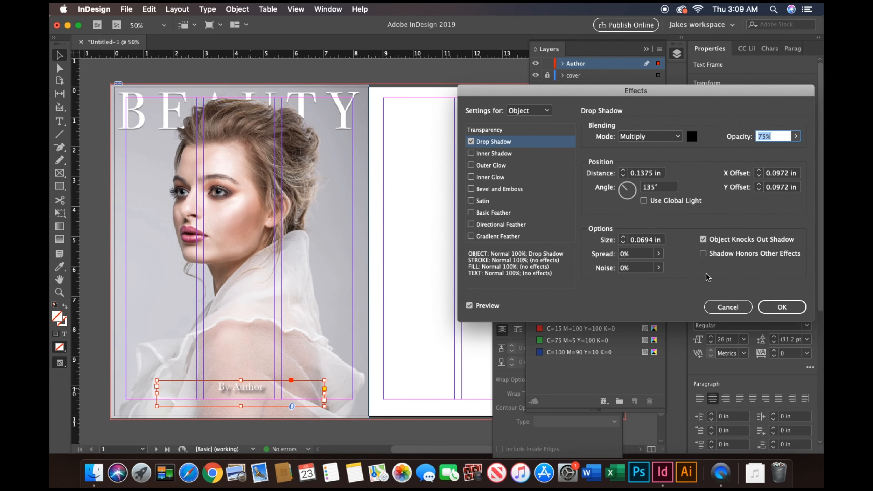
left_click_drag(624, 187, 622, 188)
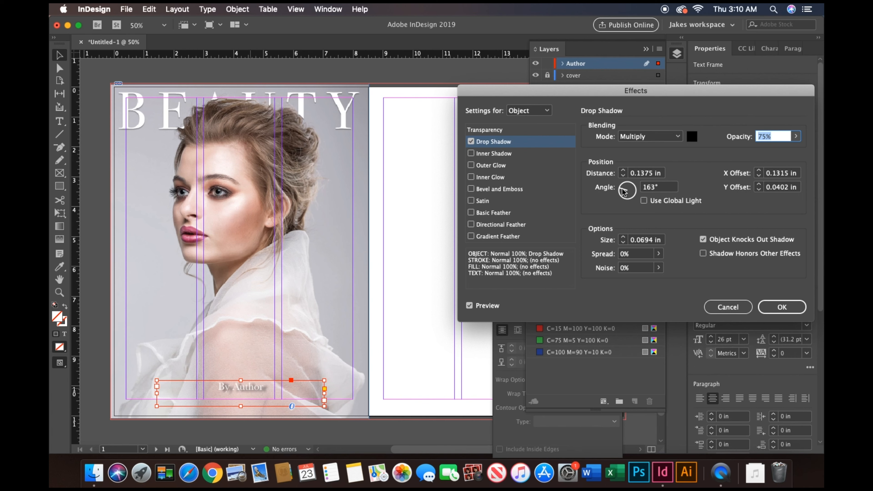
left_click(782, 308)
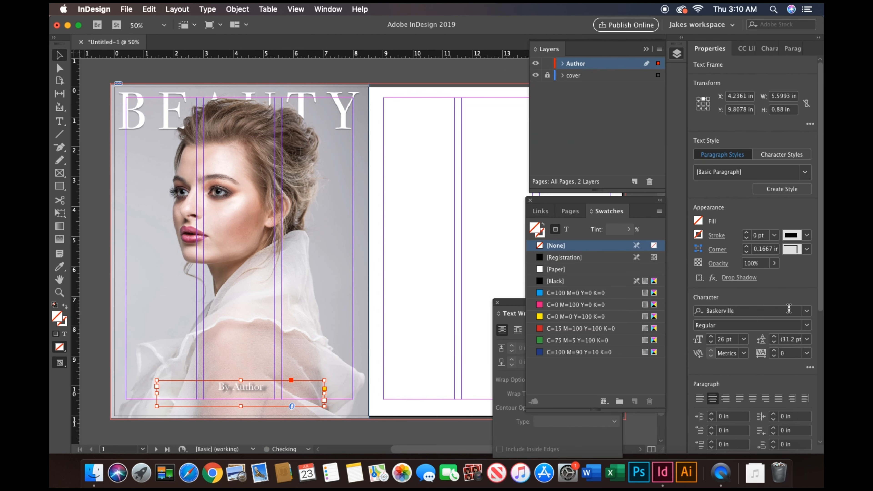
- Increase the font size of the "By Author" text on the cover by several points and deselect it
key("t")
left_click_drag(270, 387, 197, 386)
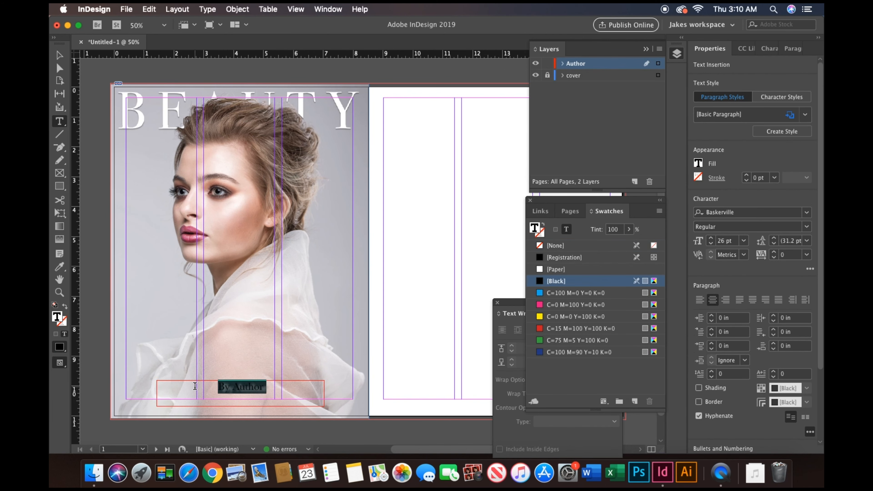
left_click(710, 239)
left_click(710, 239)
left_click(711, 238)
left_click(710, 238)
left_click(710, 238)
left_click(710, 238)
left_click(710, 238)
left_click(710, 238)
key("Down")
key("Down")
key("Down")
key("Down")
key("Down")
key("Down")
key("Down")
key("Down")
key("Down")
key("Down")
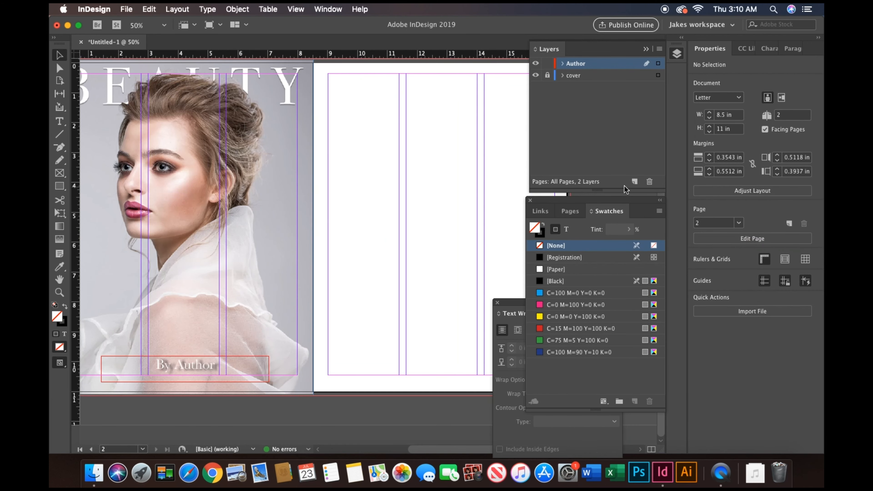
- Add a new layer above the Author layer and name it "photo 2"
left_click(635, 182)
double_click(582, 64)
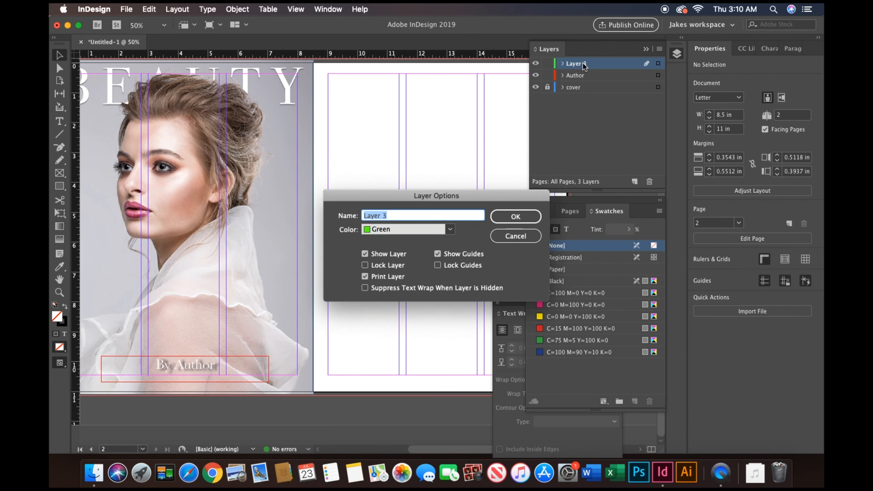
type("photo 2")
key("Return")
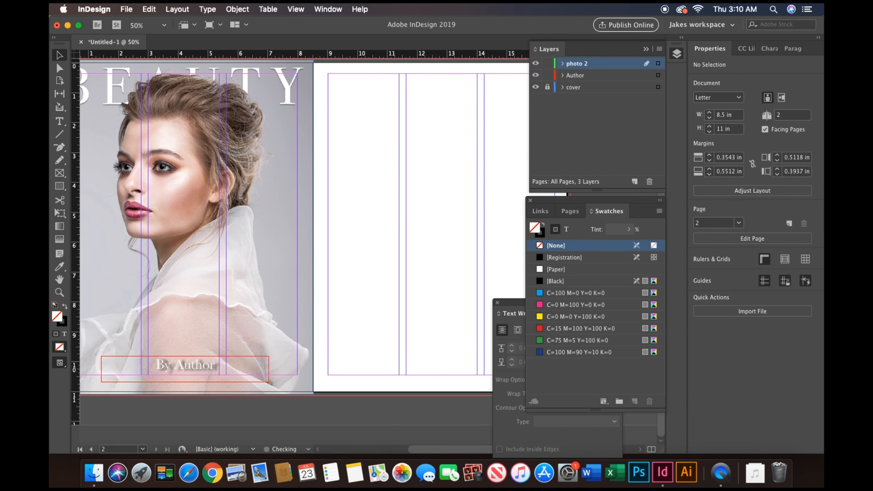
- Draw a rectangular picture frame about 4.26 by 3.6 in at page 2's lower spine corner, reaching past the page's bottom edge
left_click(60, 174)
scroll(336, 287, "right", 5)
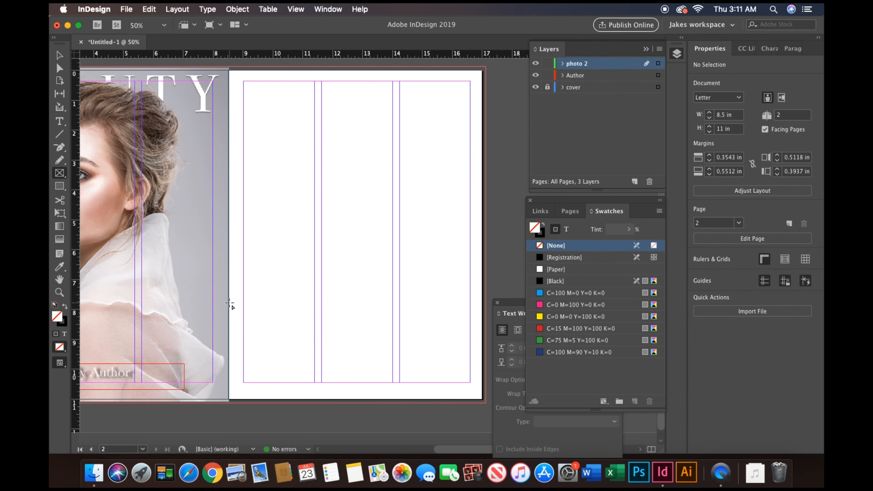
left_click_drag(229, 298, 311, 400)
left_click_drag(333, 406, 357, 406)
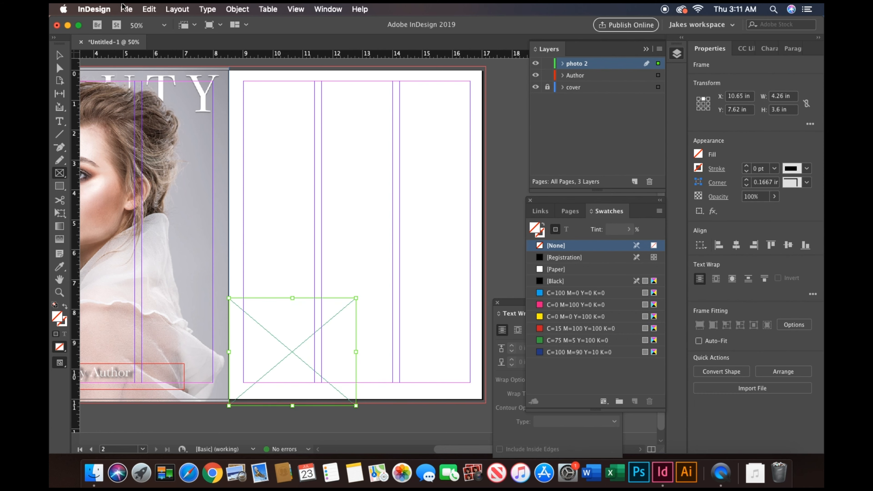
- Place the image "male model copy 2.psd" into the new picture frame on page 2
left_click(126, 9)
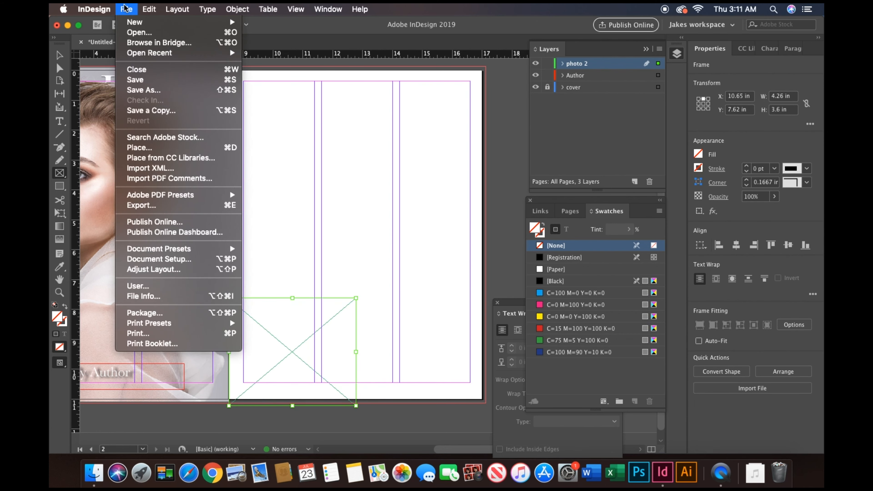
left_click(157, 145)
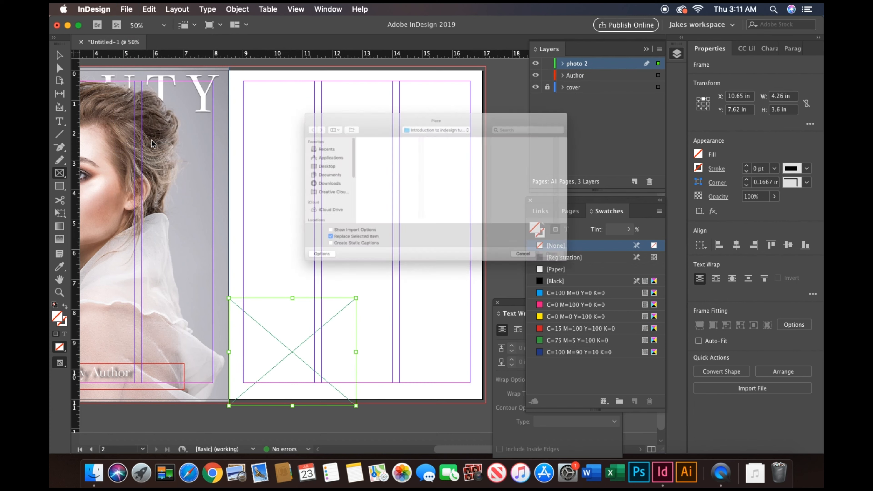
scroll(373, 208, "down", 3)
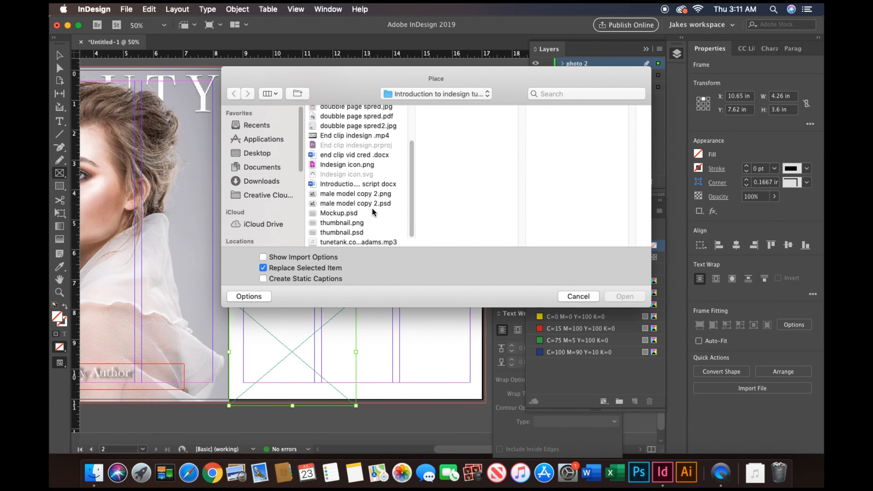
left_click(372, 204)
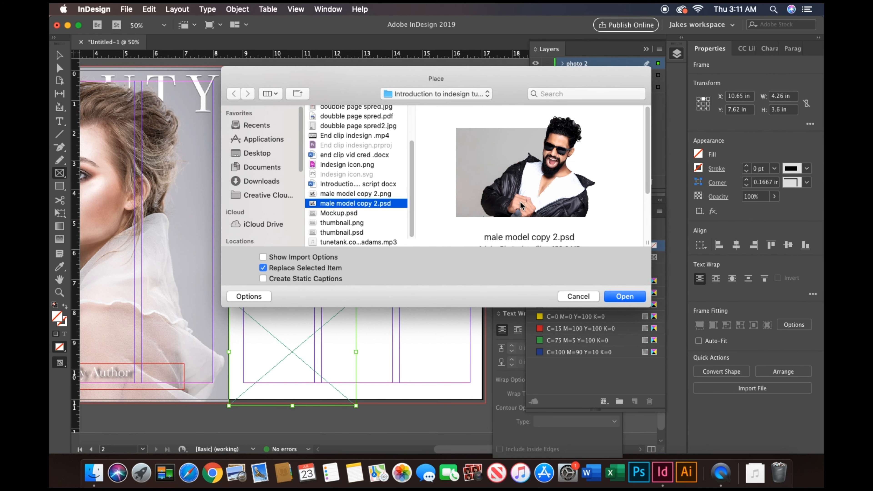
key("Return")
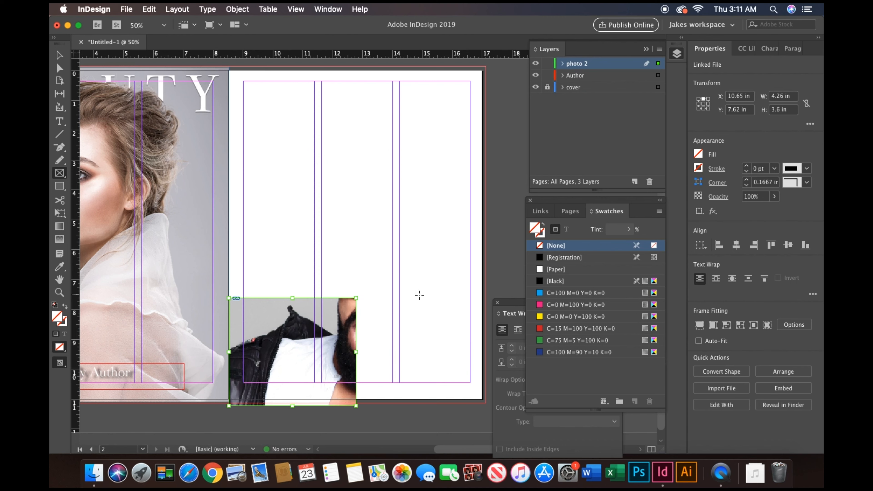
- Fit the male model photo proportionally to its frame and set its display performance to High Quality Display
right_click(324, 327)
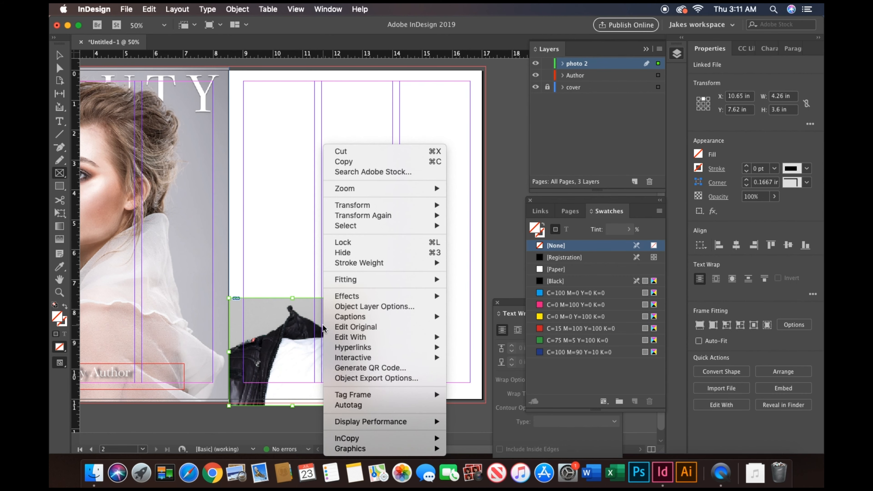
mouse_move(361, 282)
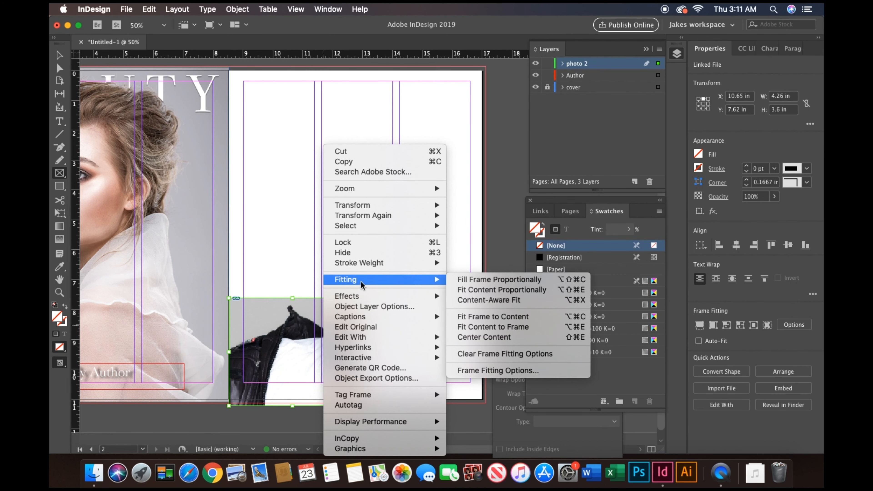
left_click(470, 291)
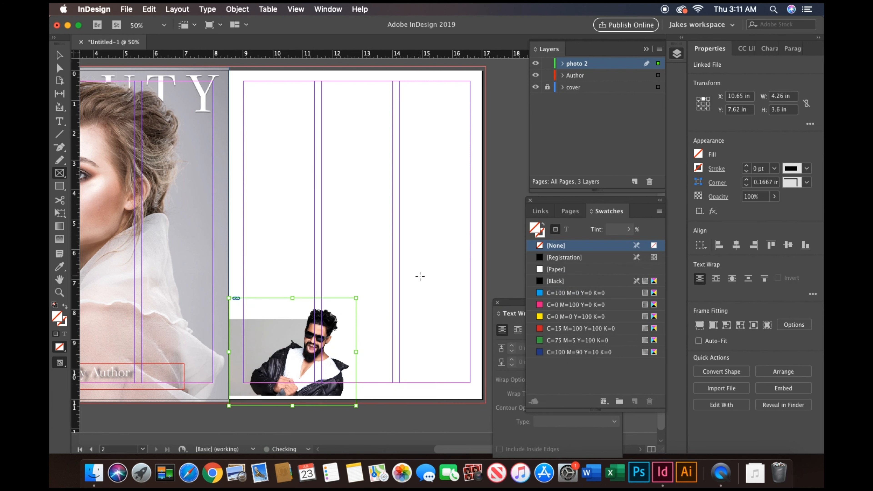
right_click(317, 338)
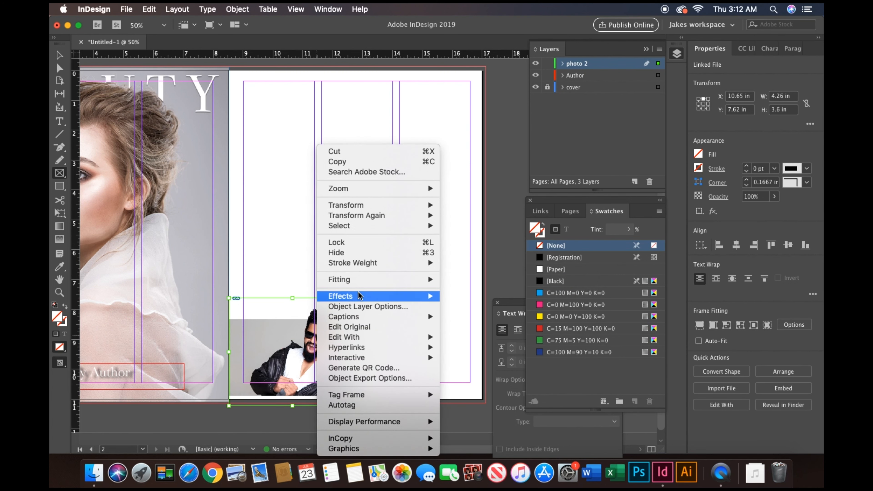
mouse_move(412, 421)
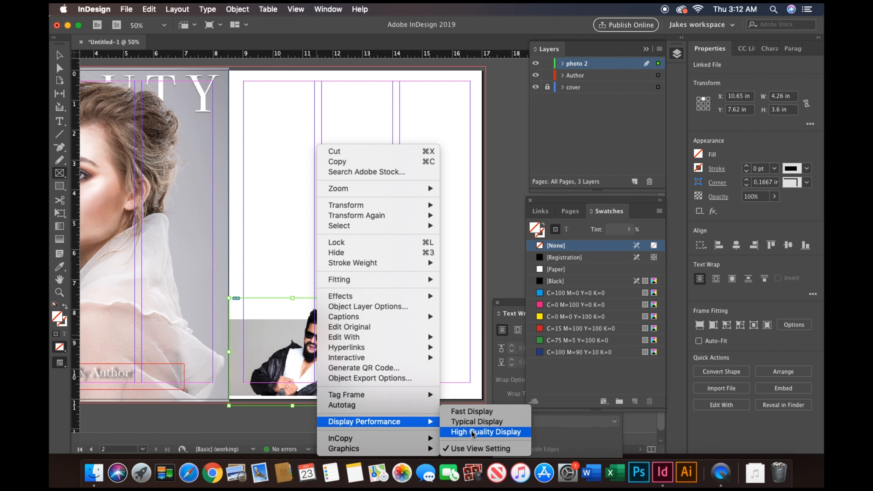
left_click(472, 431)
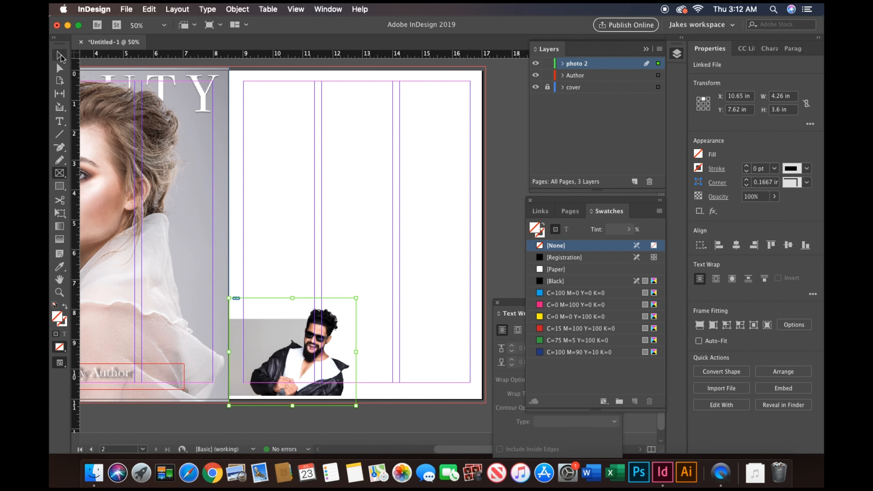
- Enlarge the male model frame to about 4.54 by 3.84 in and the photo inside it to about 4.61 by 3.17 in
left_click(60, 57)
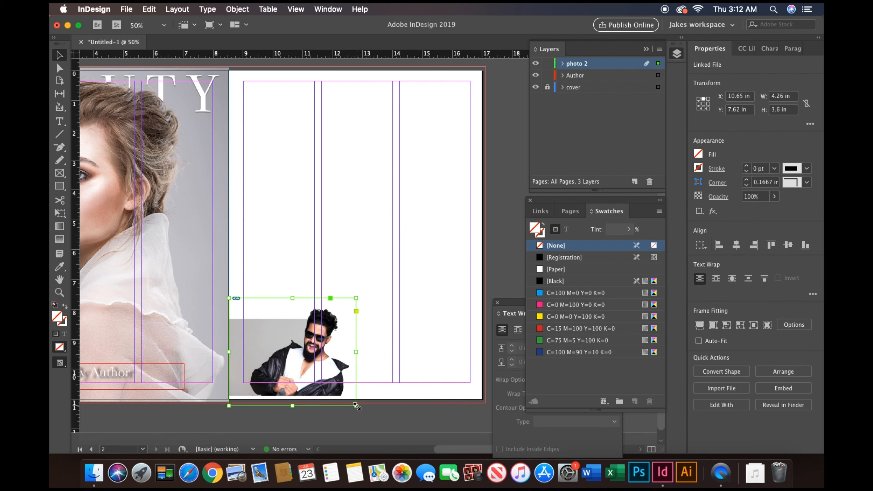
left_click_drag(356, 406, 363, 413)
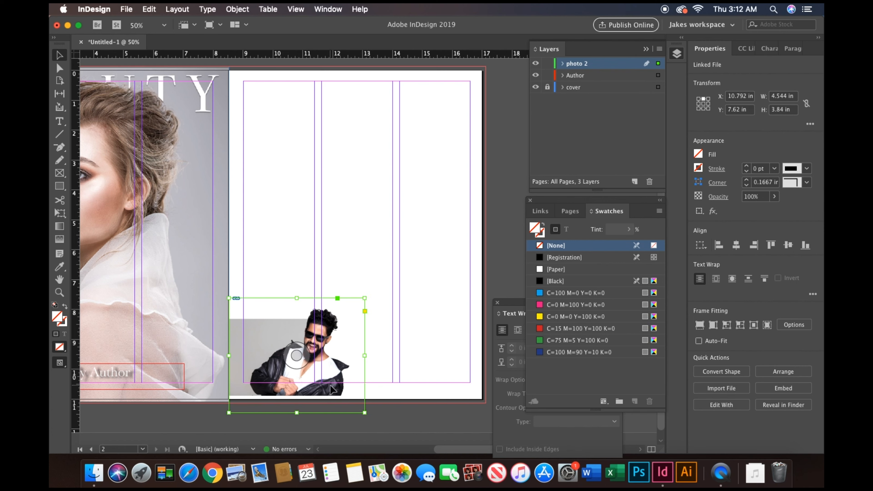
double_click(331, 389)
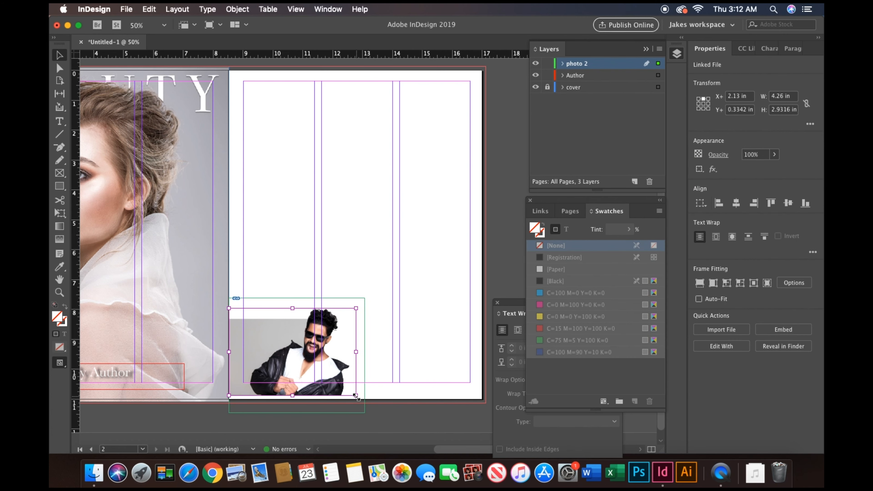
left_click_drag(357, 397, 364, 403)
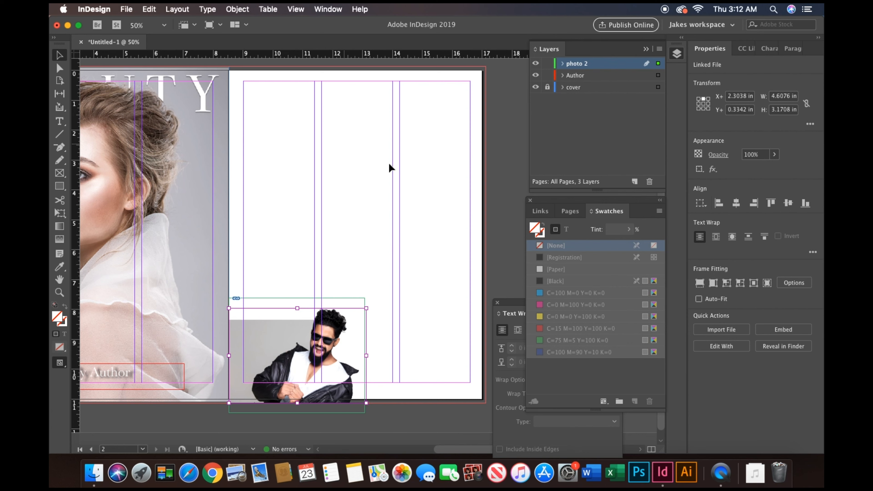
- Deselect the male model photo and lock the "photo 2" layer
left_click(400, 172)
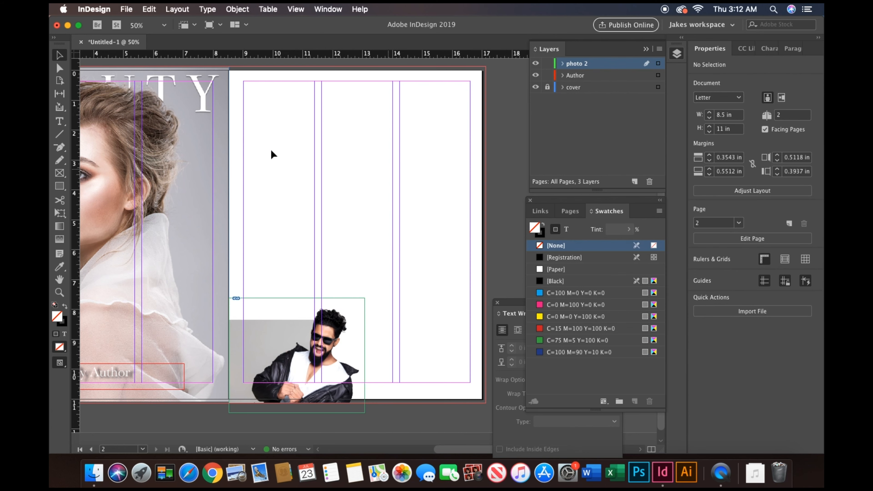
left_click(548, 65)
scroll(415, 196, "left", 3)
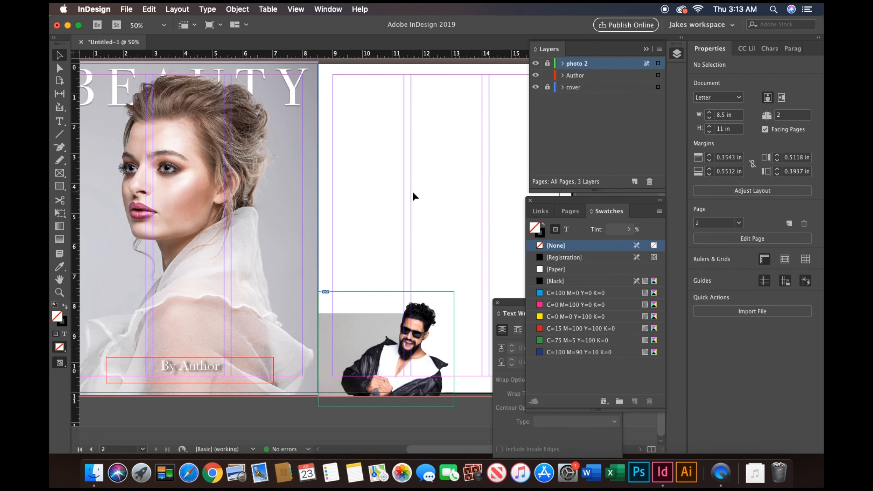
key("super+minus")
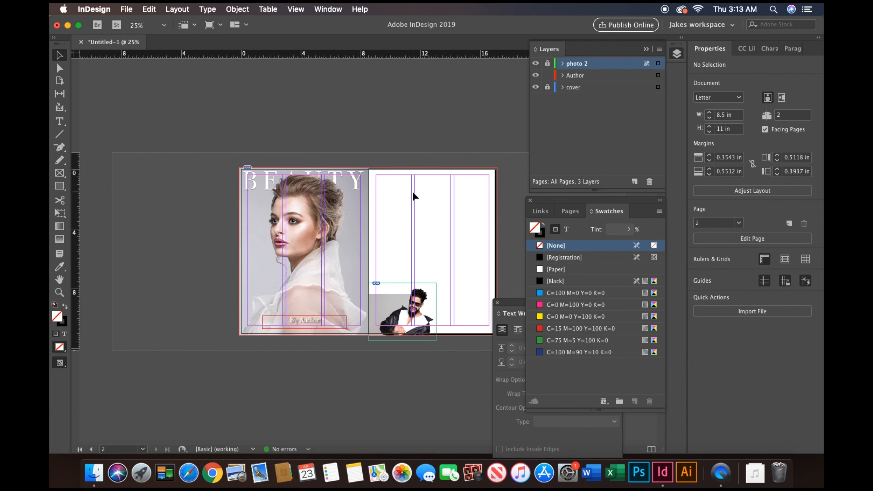
key("super+equal")
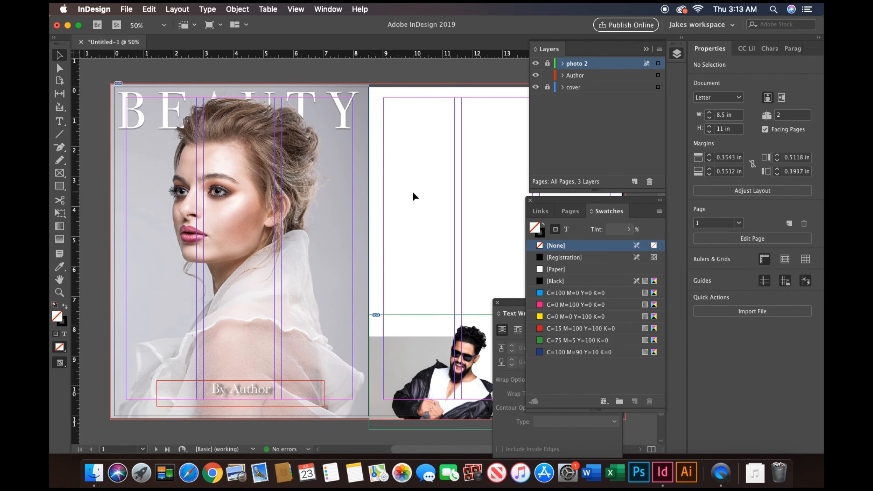
scroll(413, 193, "left", 5)
scroll(413, 192, "up", 2)
scroll(412, 192, "right", 8)
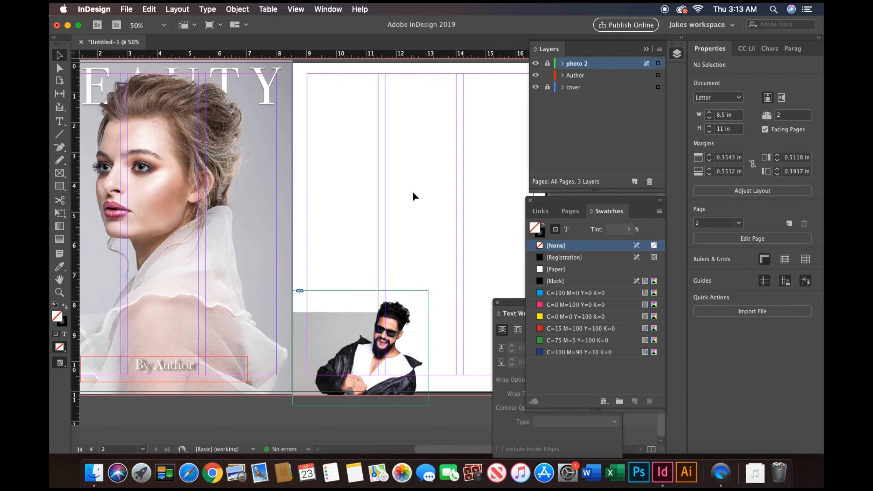
scroll(414, 196, "up", 1)
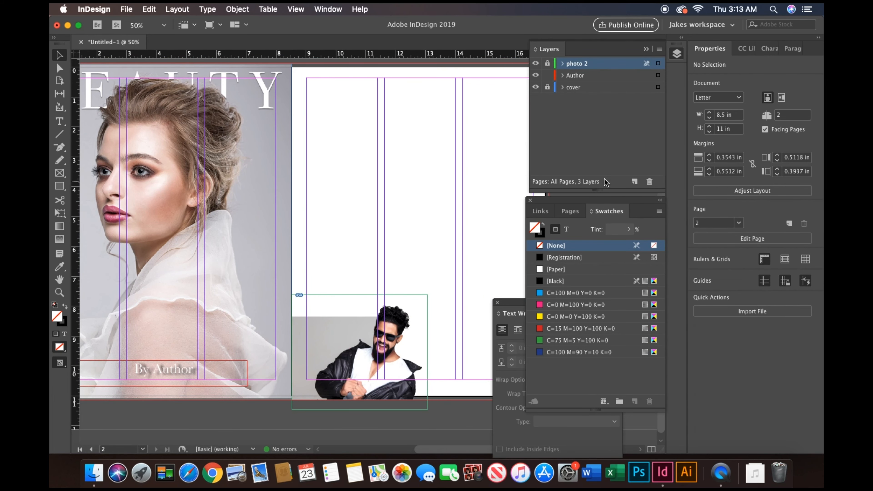
- Add a new layer above "photo 2" and name it "intro paragraph"
left_click(634, 182)
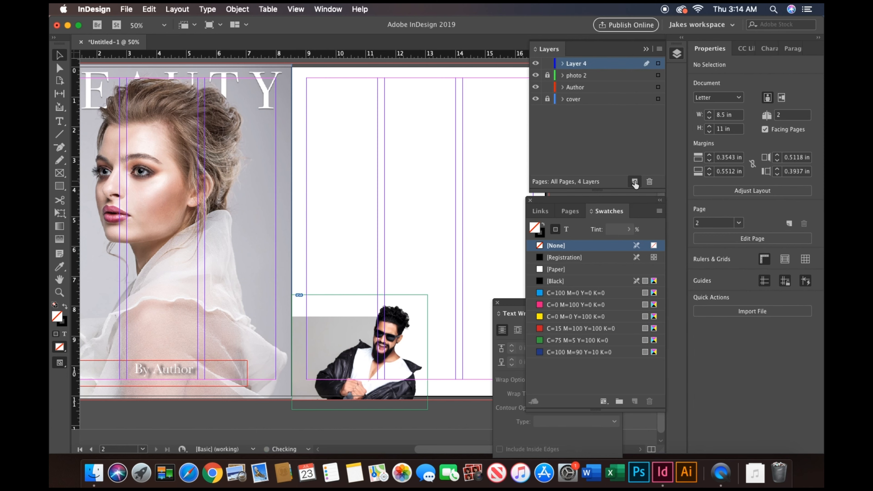
double_click(577, 63)
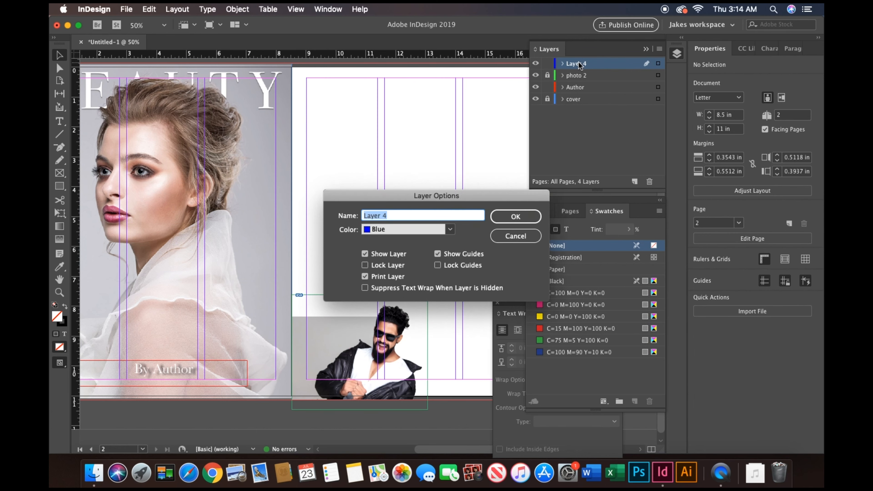
key("BackSpace")
type("intro paragraph")
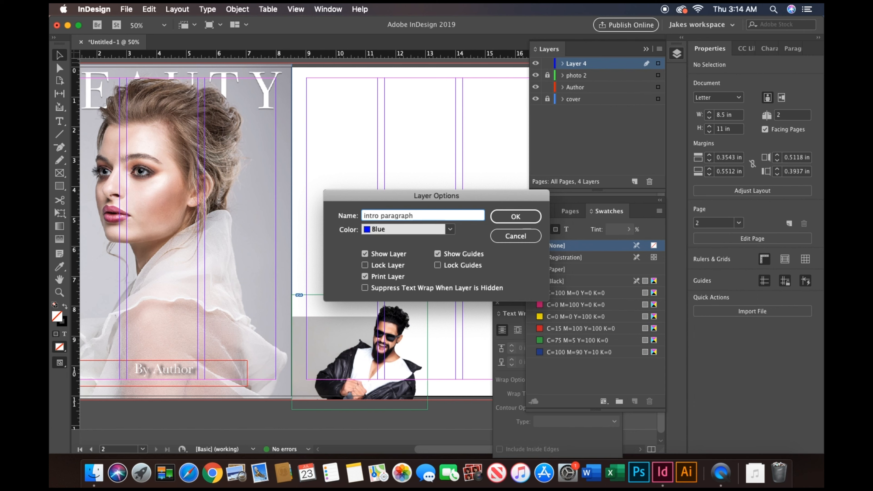
left_click(512, 216)
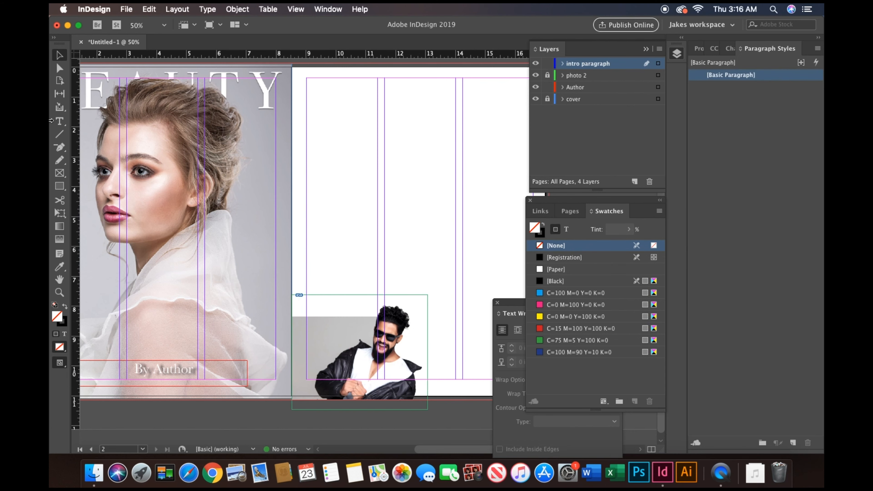
- Draw a text frame about 2.37 by 2.69 in at the top of page 2's first column
left_click(60, 121)
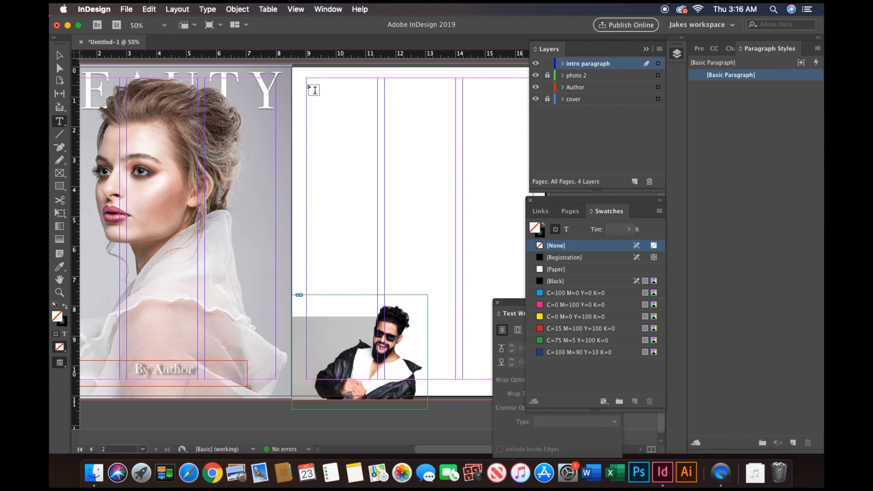
left_click_drag(307, 78, 376, 158)
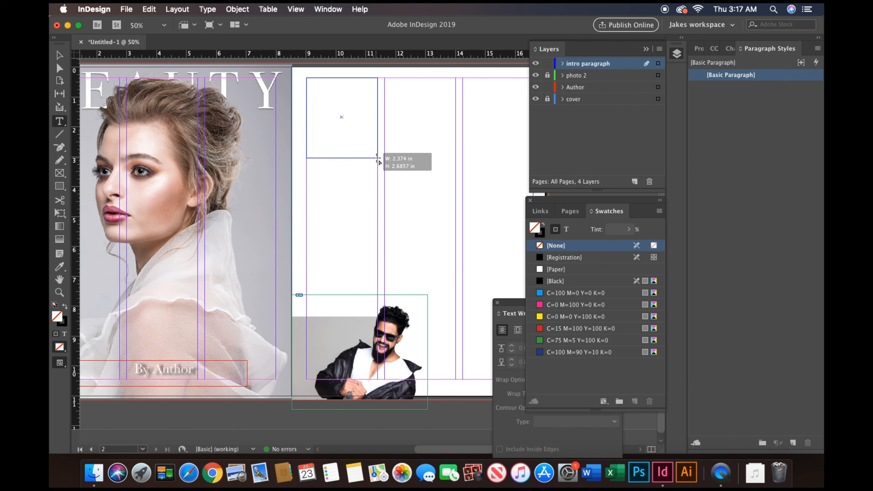
left_click_drag(376, 159, 376, 157)
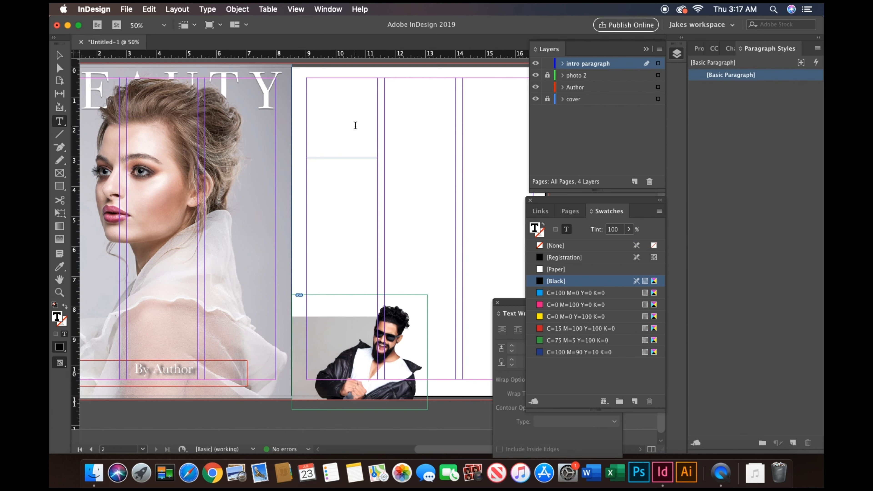
- Fill the first-column text frame with placeholder text and start a new paragraph style named "intro"
right_click(349, 120)
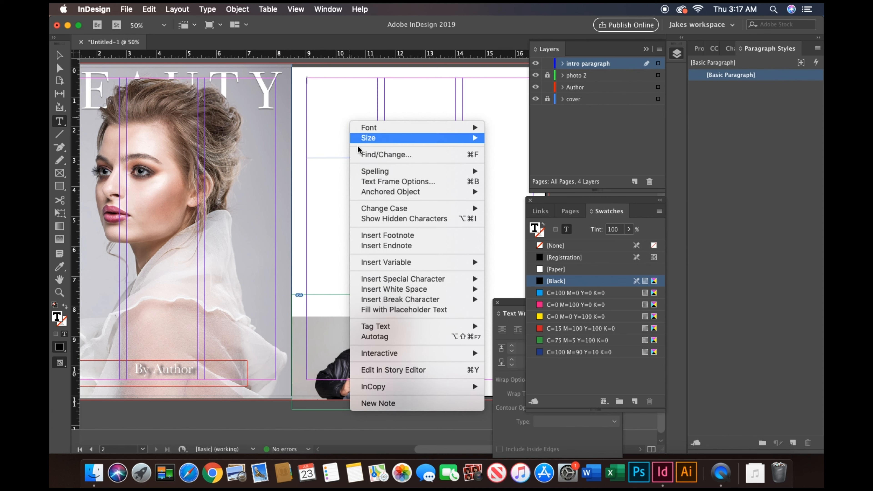
left_click(414, 310)
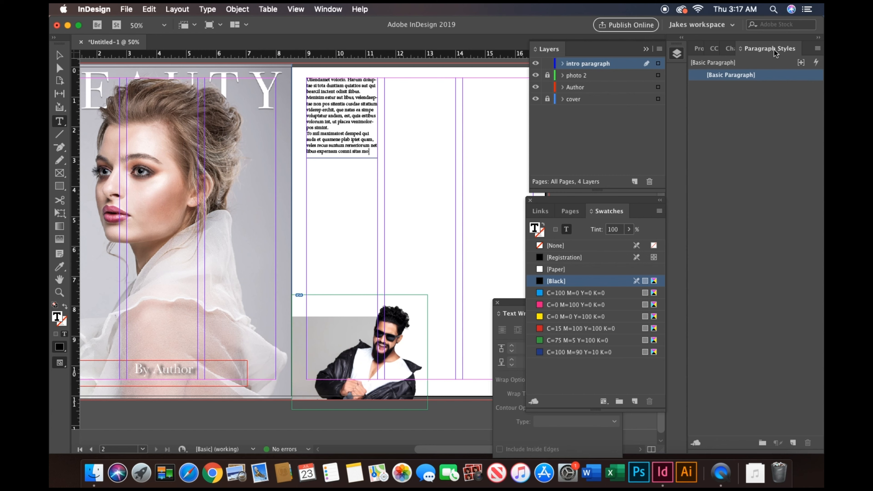
left_click(818, 50)
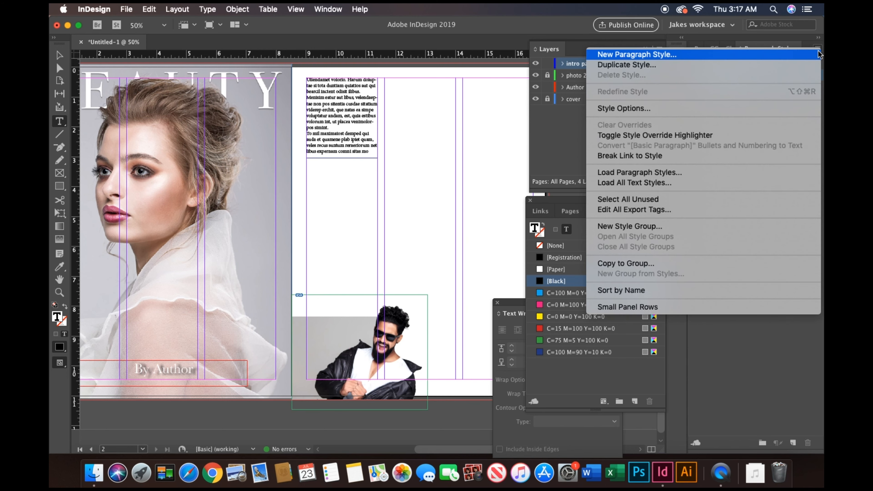
left_click(706, 54)
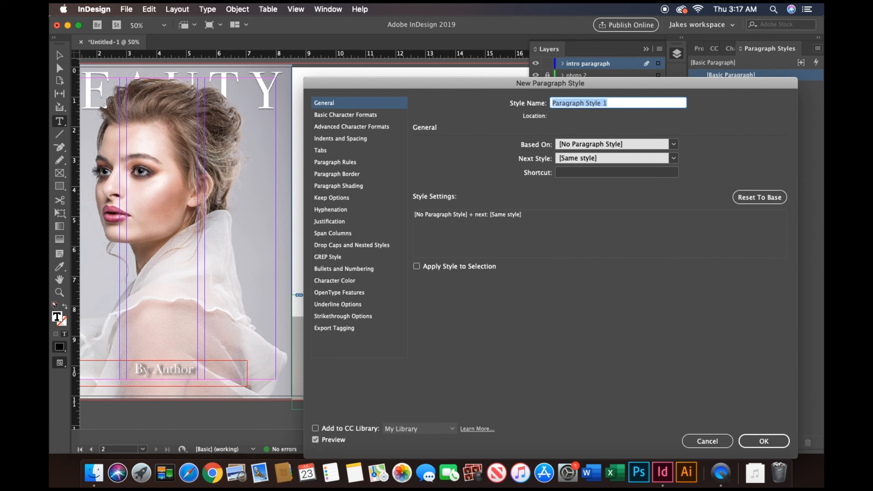
type("intro")
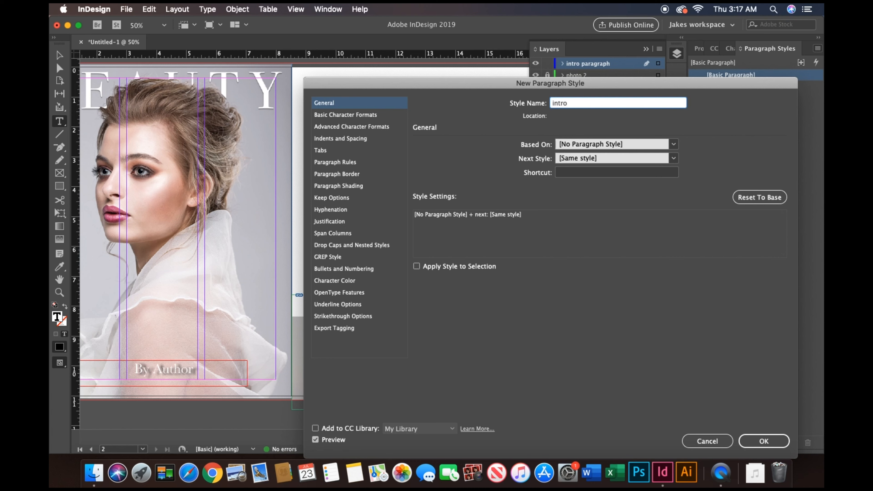
- Set the intro style's font family to Baskerville
left_click(367, 117)
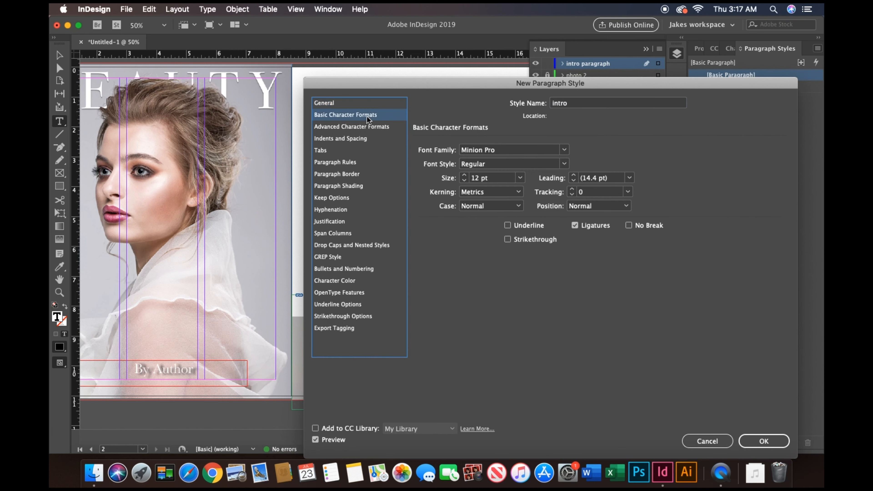
left_click(565, 150)
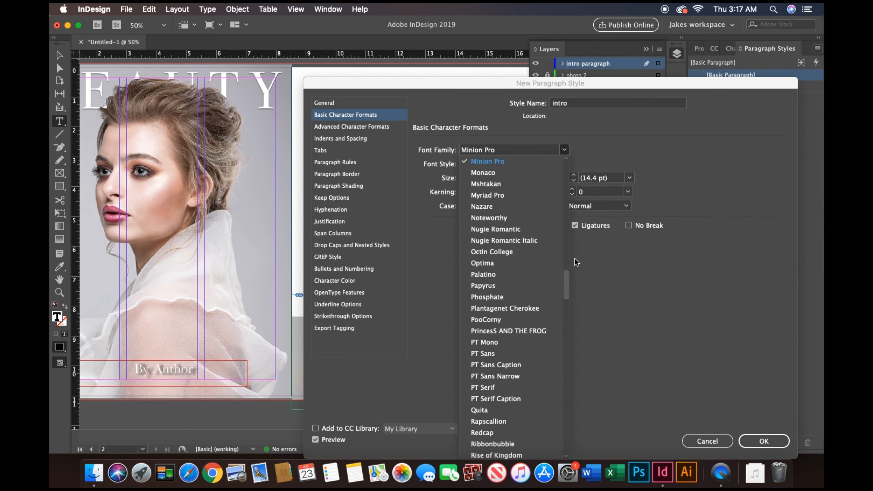
left_click_drag(568, 280, 564, 153)
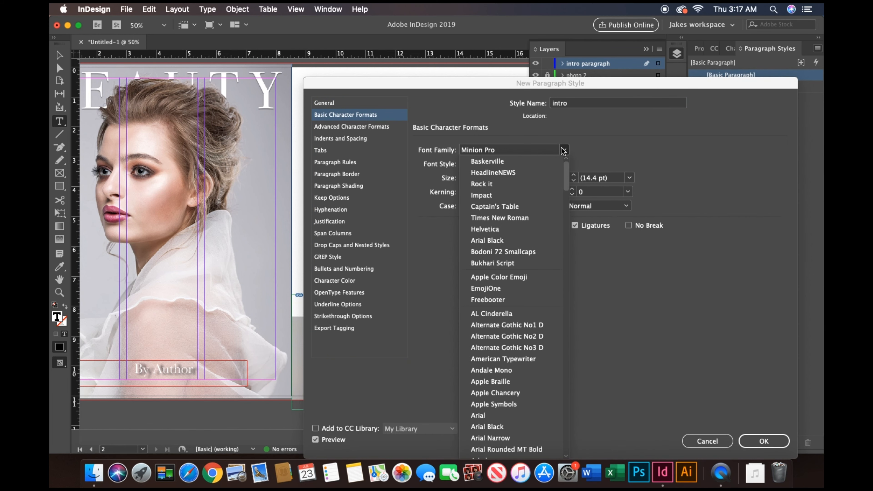
left_click(508, 161)
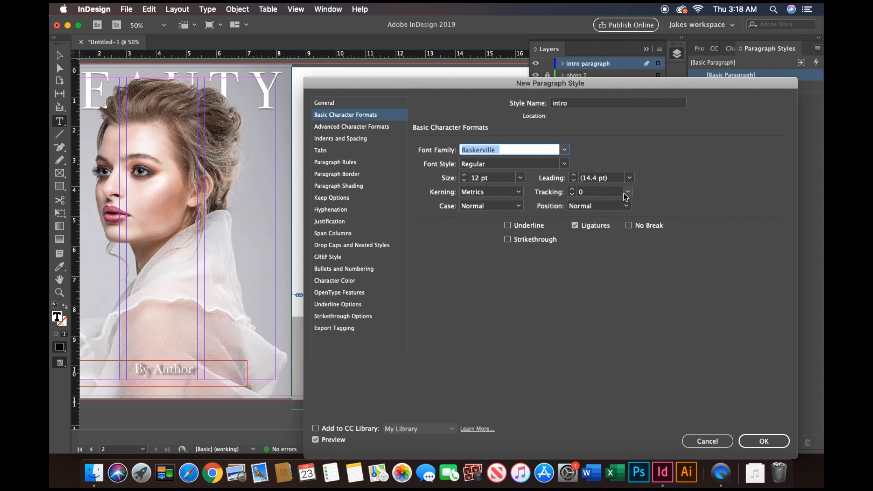
- Increase the intro style's first-line indent slightly and turn off hyphenation
left_click(354, 127)
left_click(356, 139)
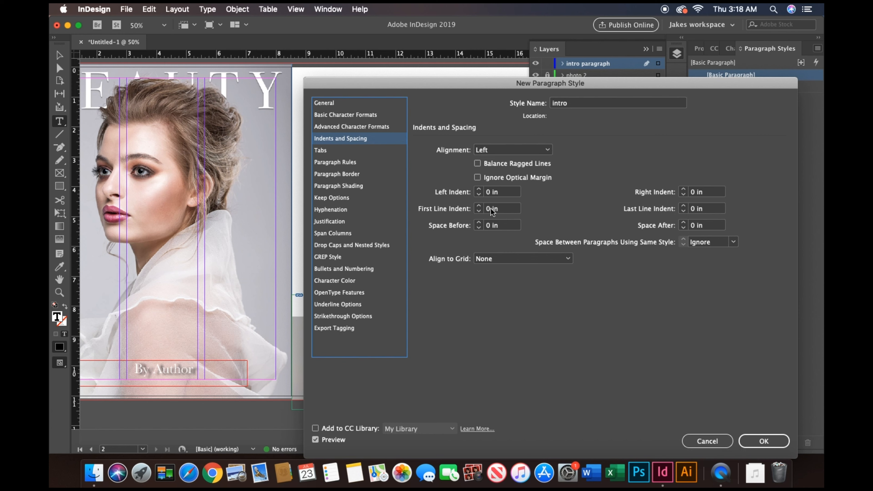
left_click(482, 206)
left_click(482, 205)
left_click(325, 152)
left_click(332, 162)
left_click(341, 209)
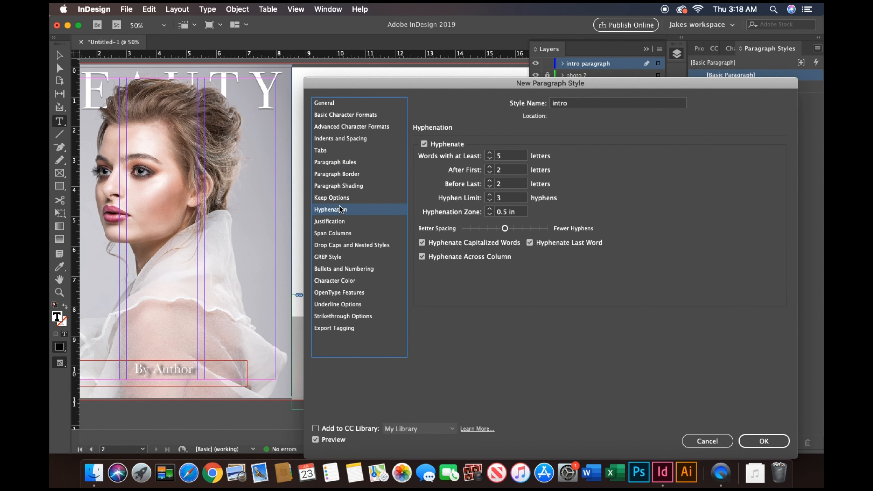
left_click(424, 145)
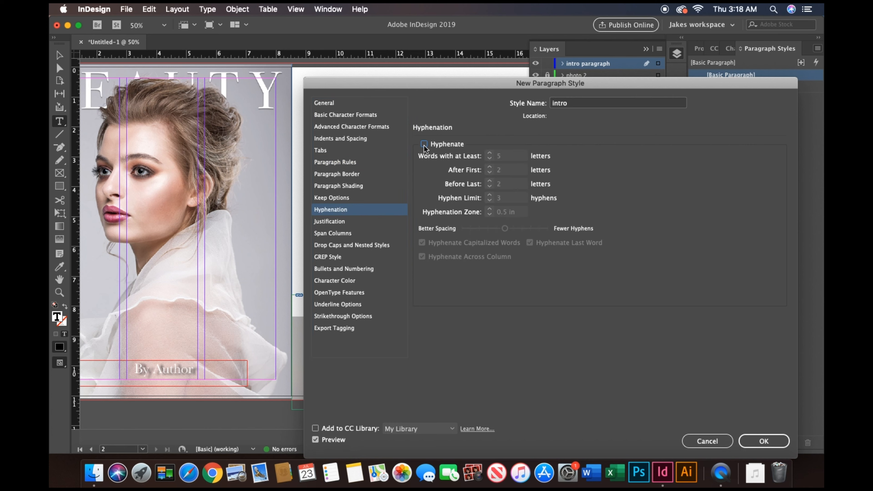
- Give the intro style a drop cap of 4 lines and 1 character, and save the style
left_click(363, 247)
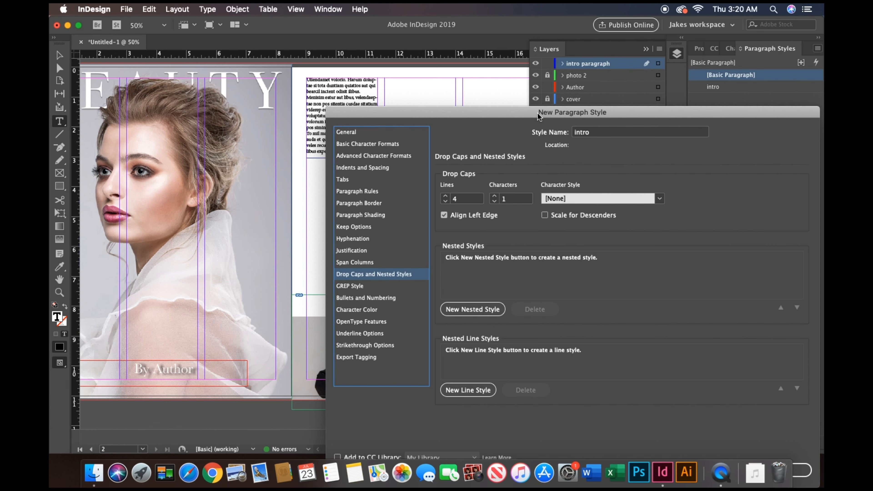
left_click_drag(538, 116, 538, 56)
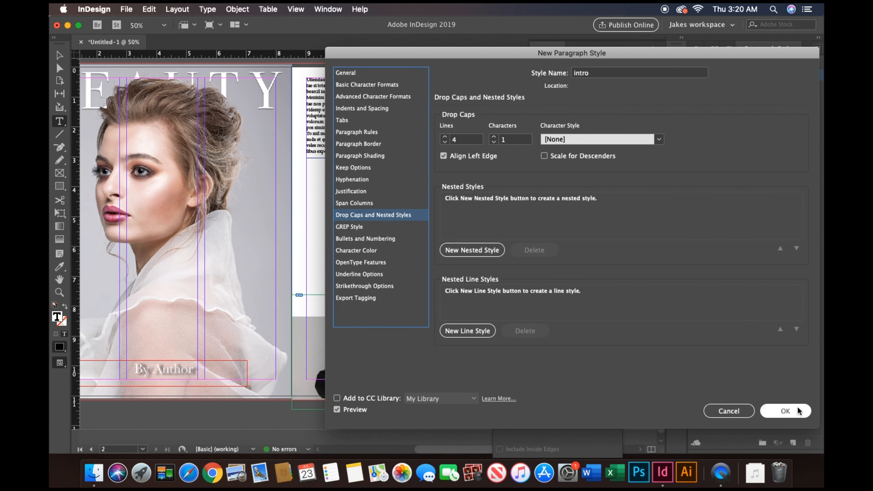
left_click(785, 410)
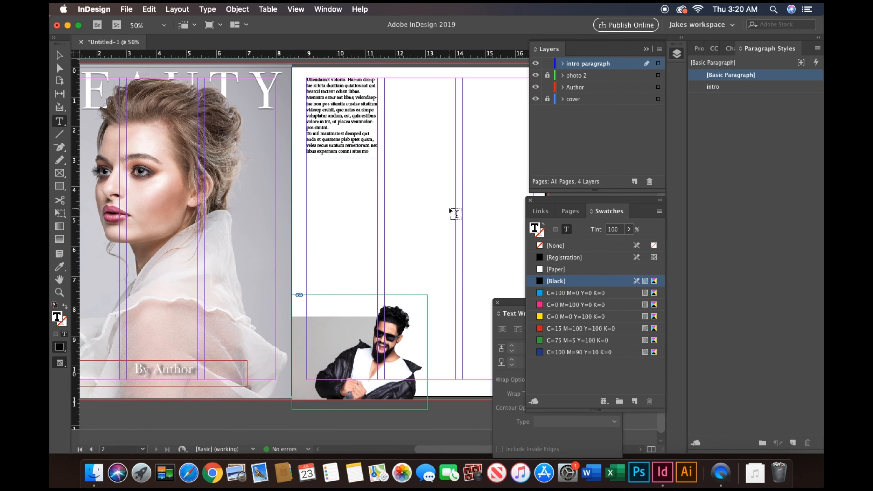
- Apply the intro style to the first-column text frame and lengthen the frame until all its text fits
left_click(59, 57)
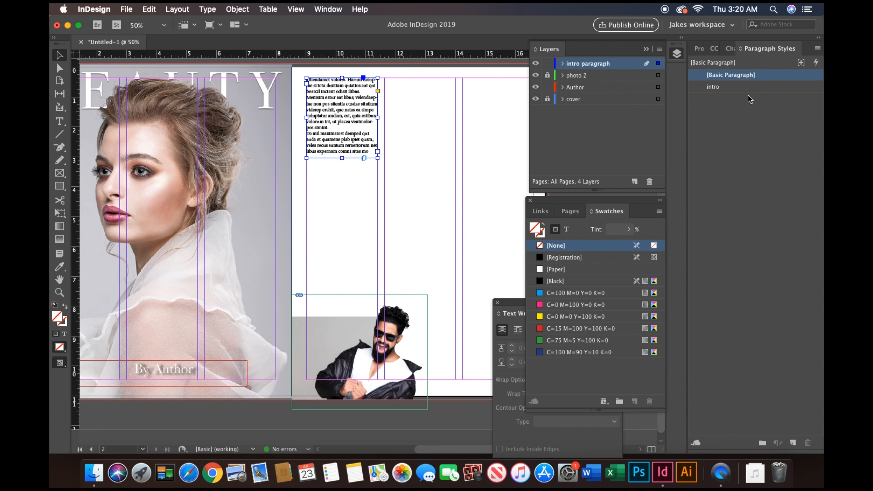
left_click(715, 88)
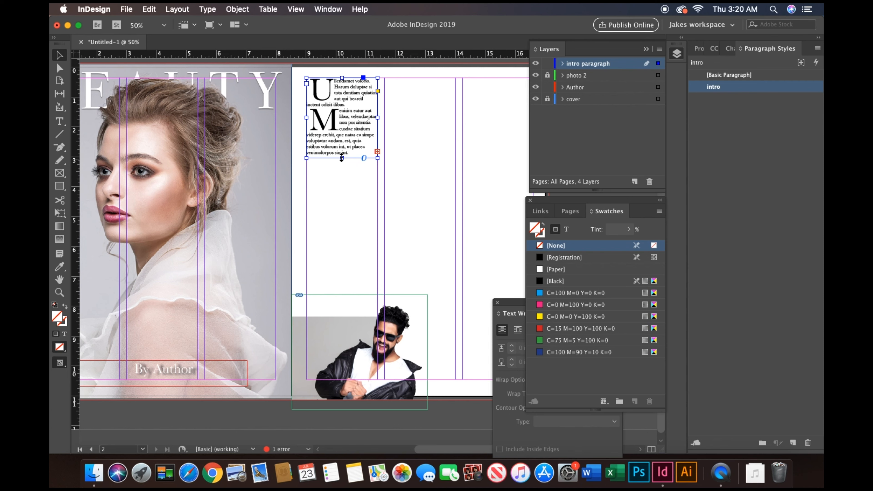
left_click_drag(341, 158, 343, 239)
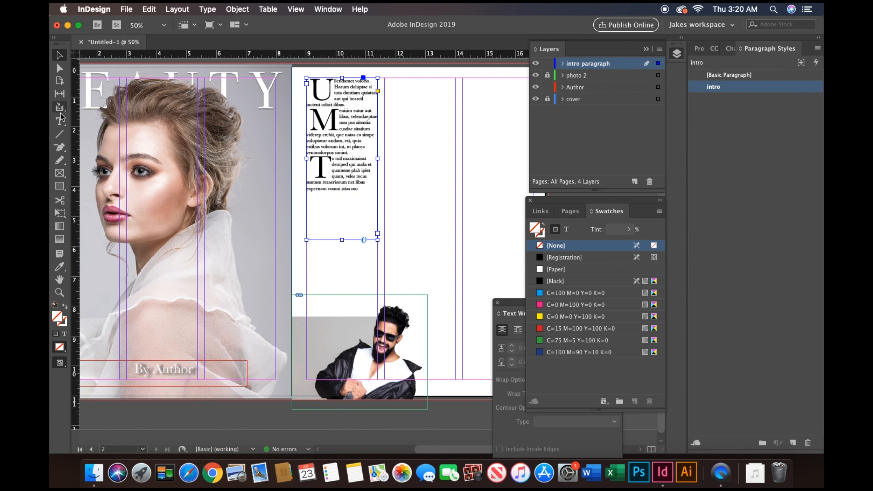
- Delete the second and third placeholder paragraphs from the first-column text frame
left_click(59, 121)
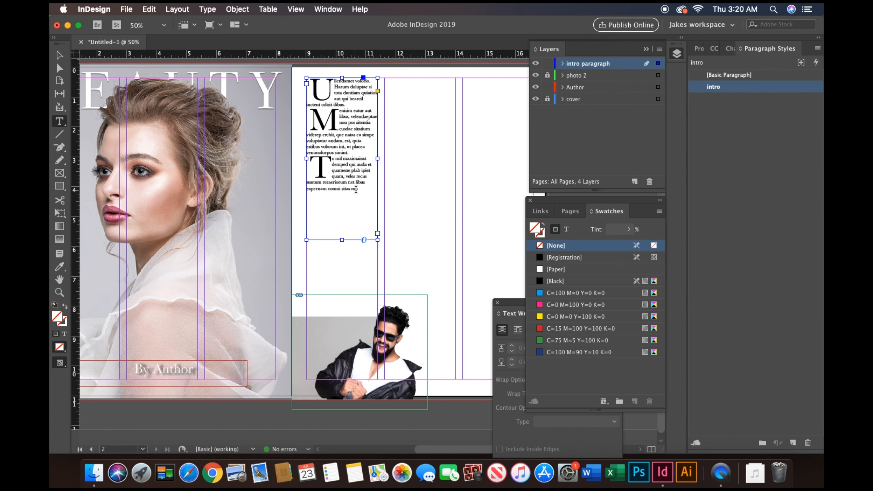
left_click_drag(359, 189, 313, 120)
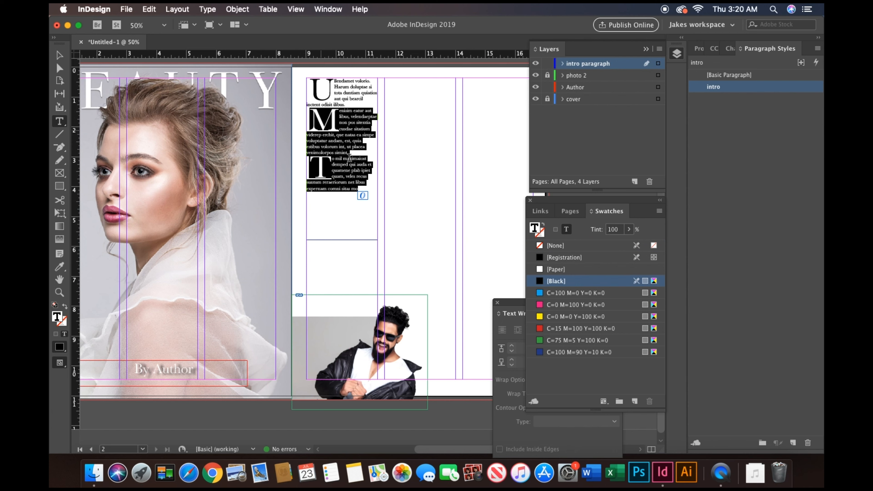
key("BackSpace")
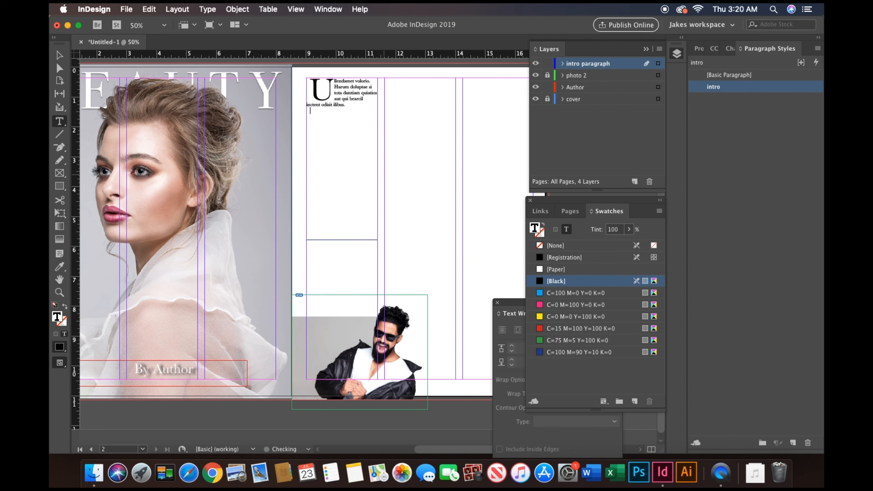
- Shorten the intro text frame to end just below its remaining paragraph, at about 1.9 in on the ruler, and deselect it
left_click(58, 56)
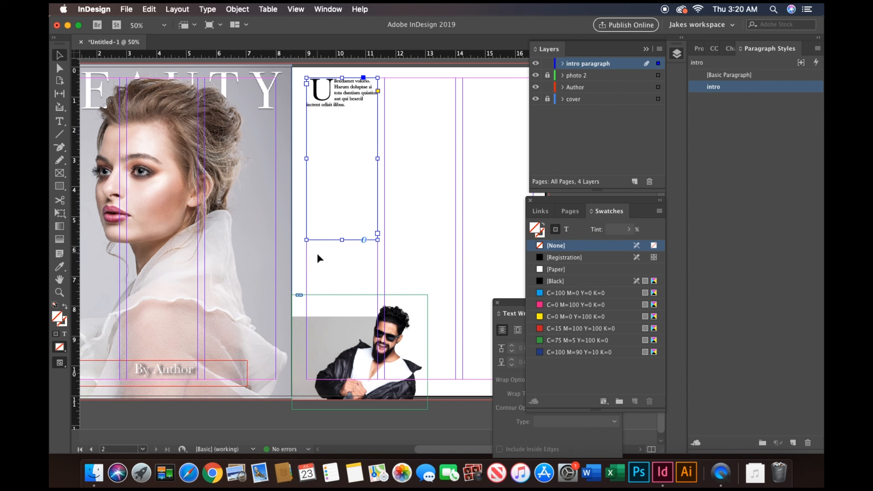
left_click_drag(342, 240, 341, 127)
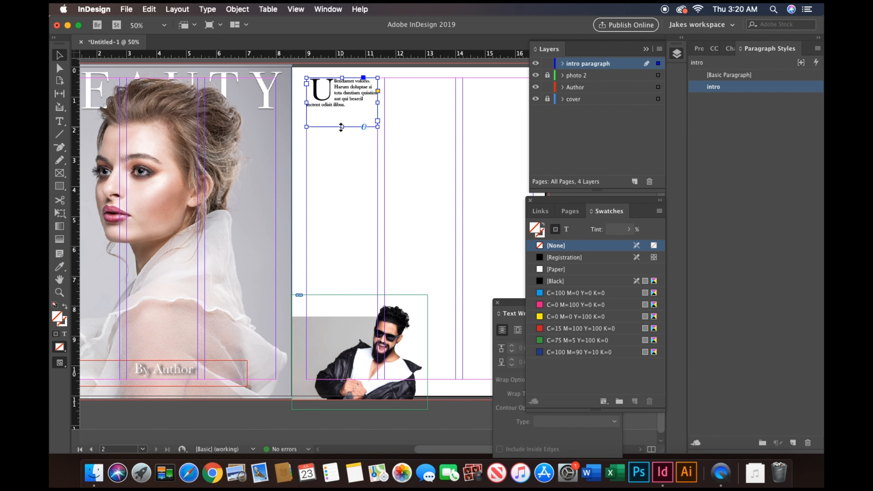
left_click(428, 149)
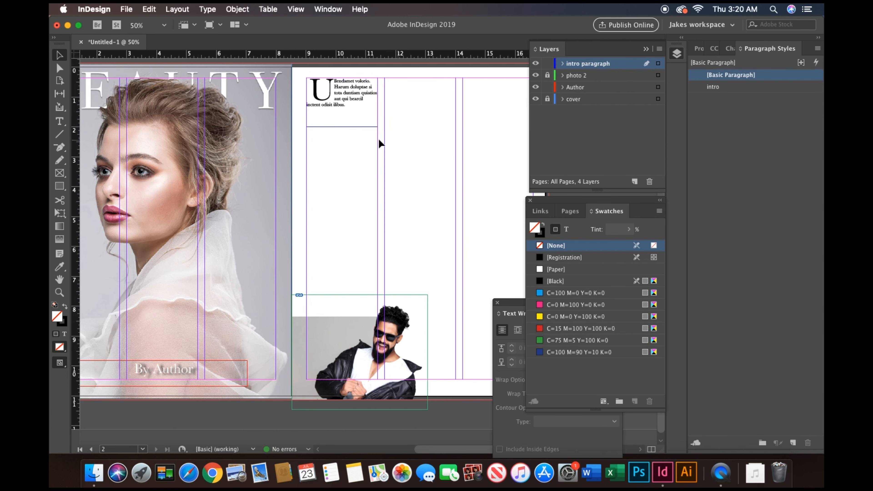
- Add a new layer above "intro paragraph" and name it "paragraph 2"
left_click(635, 187)
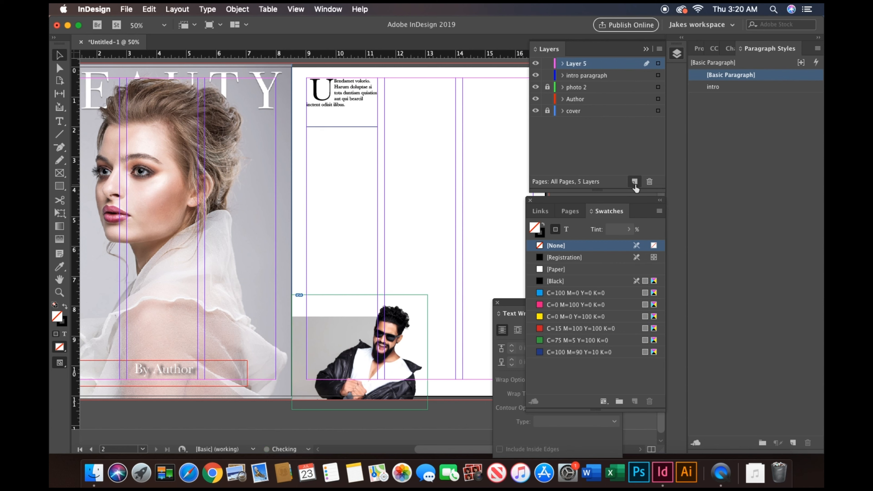
double_click(576, 64)
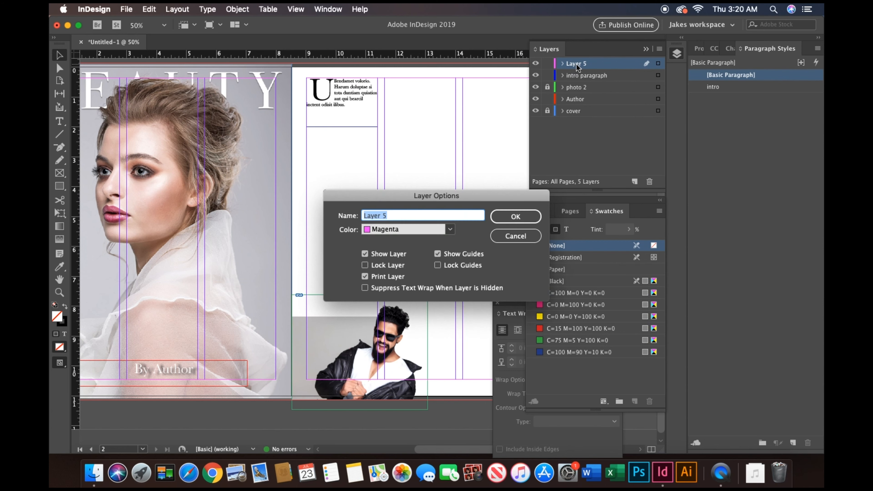
type("paragraph 2")
left_click(516, 216)
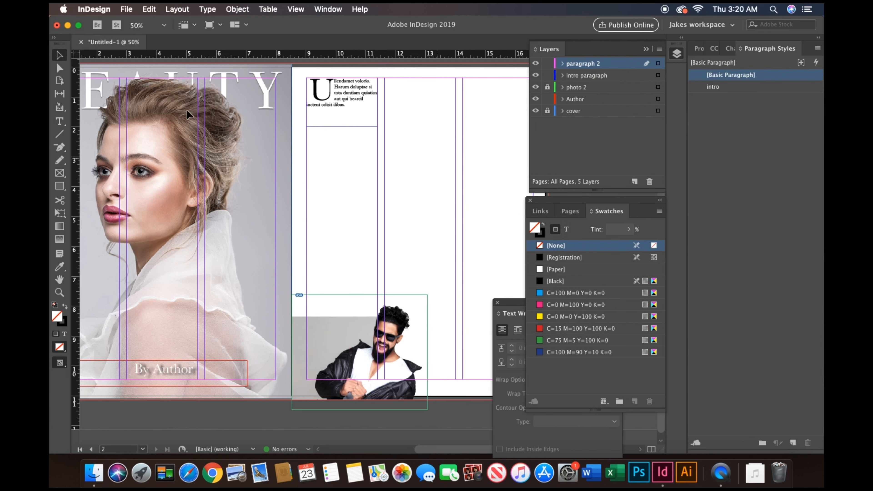
- Draw a text frame across page 2's second column, from the top margin to about 6 in, and fill it with placeholder text
left_click(54, 126)
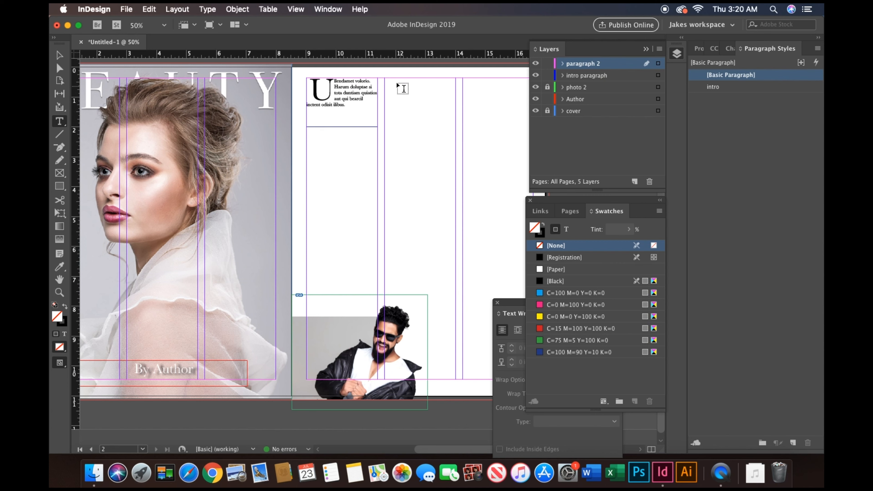
left_click_drag(387, 79, 456, 248)
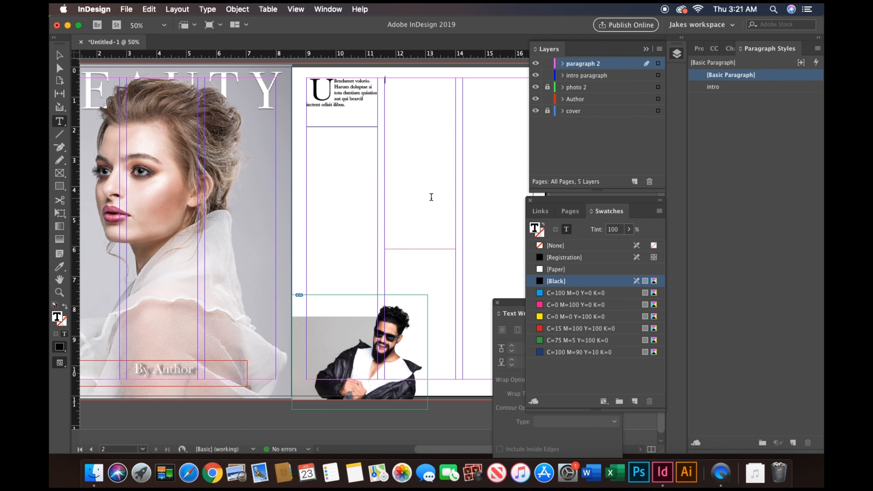
right_click(421, 156)
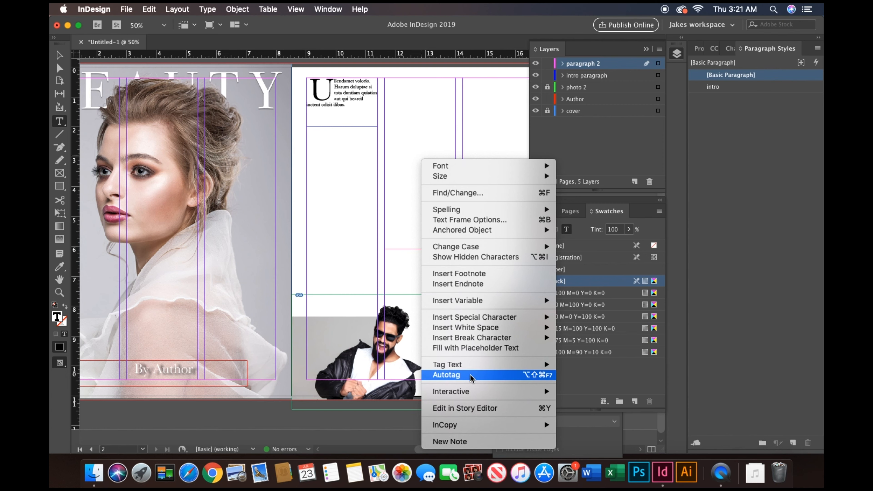
left_click(469, 349)
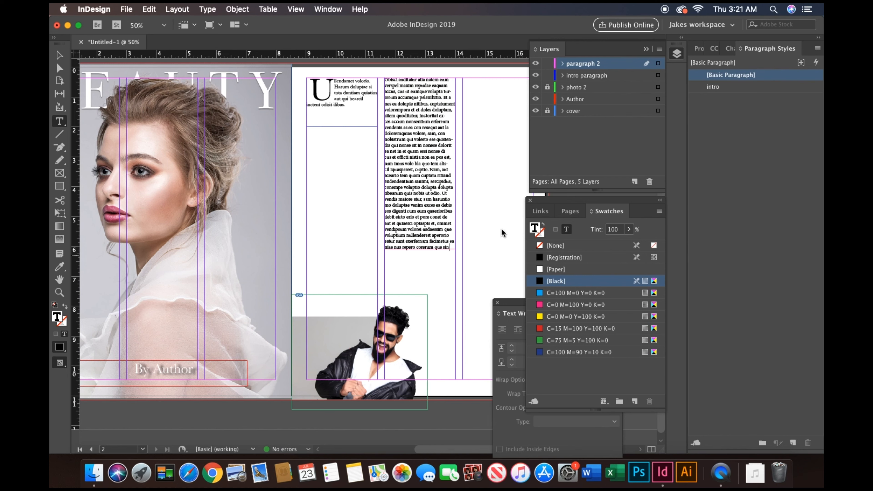
- Start a new paragraph style named "Body text" and set its font family to Baskerville
left_click(58, 60)
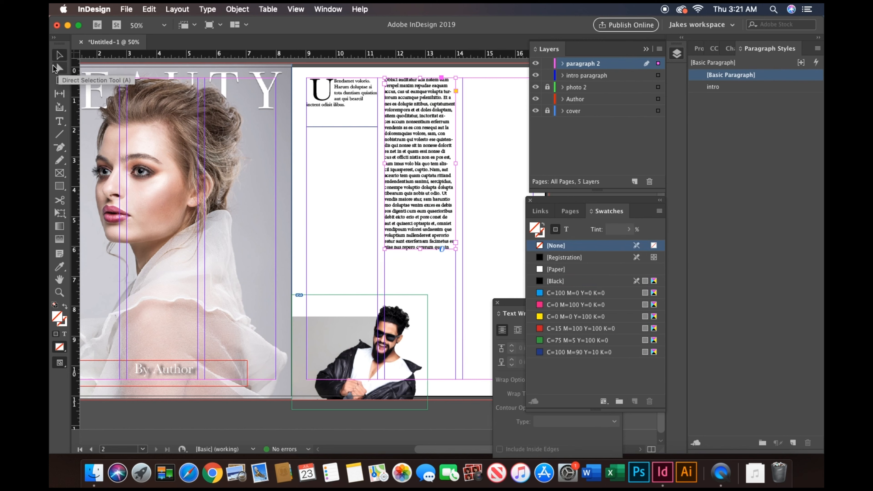
left_click(818, 49)
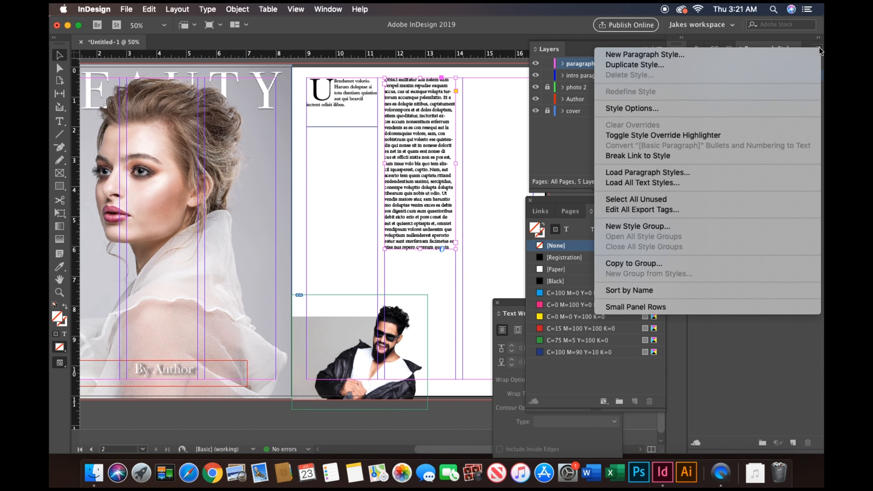
left_click(752, 55)
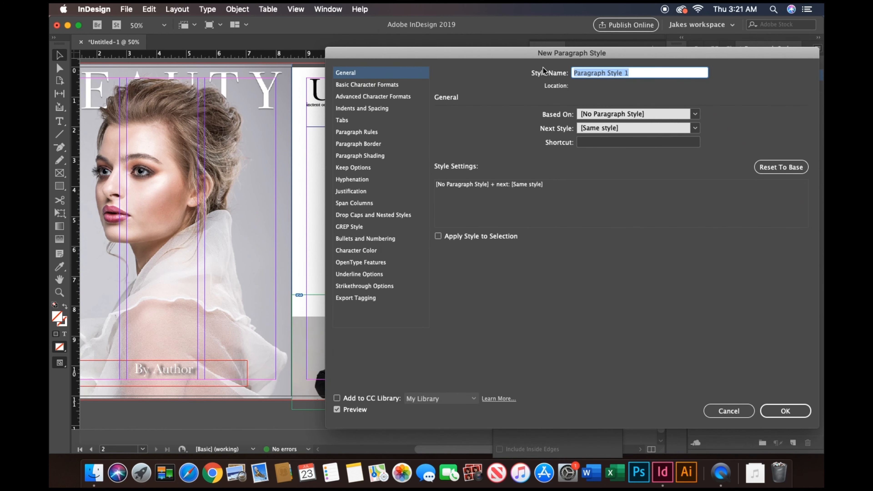
type("Bo")
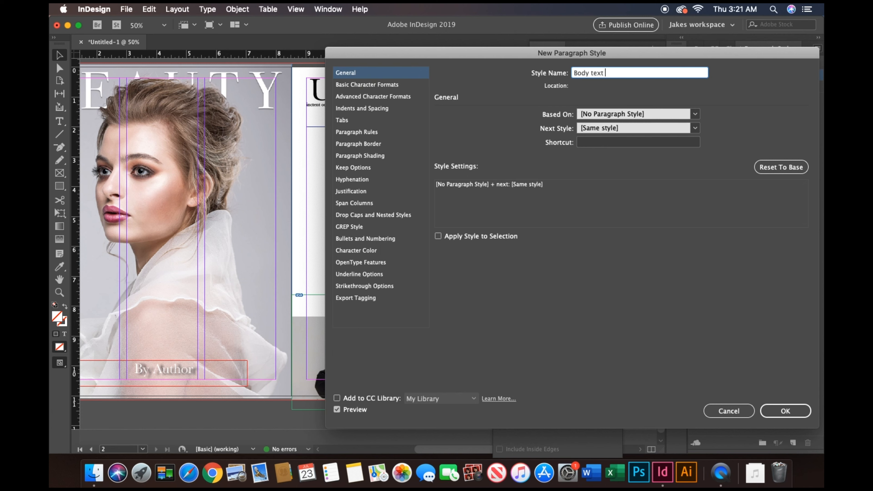
type("dy text")
left_click(380, 86)
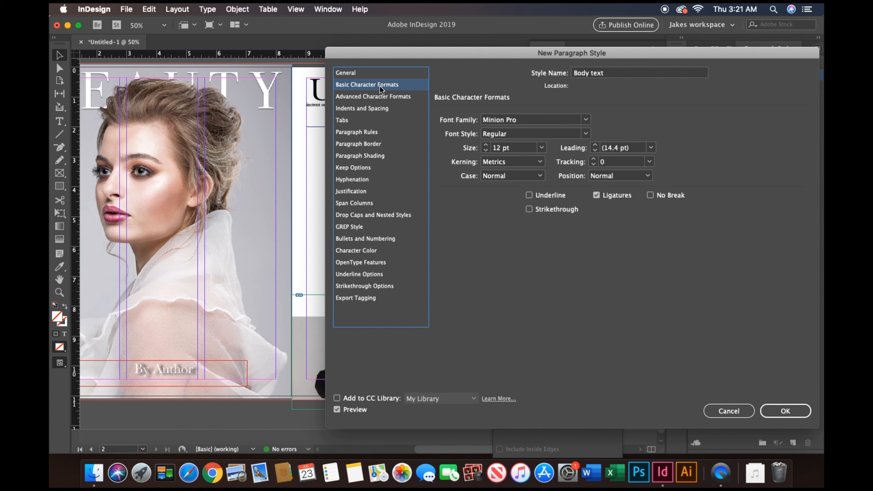
left_click(587, 119)
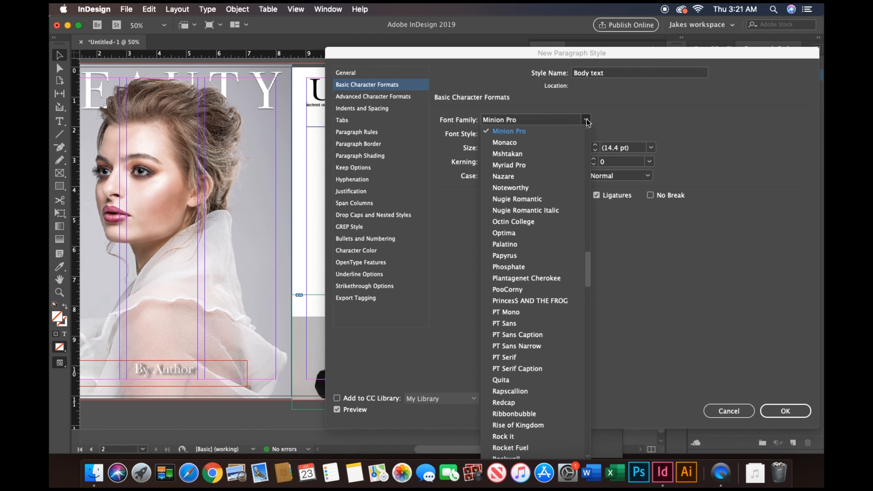
left_click_drag(590, 265, 591, 136)
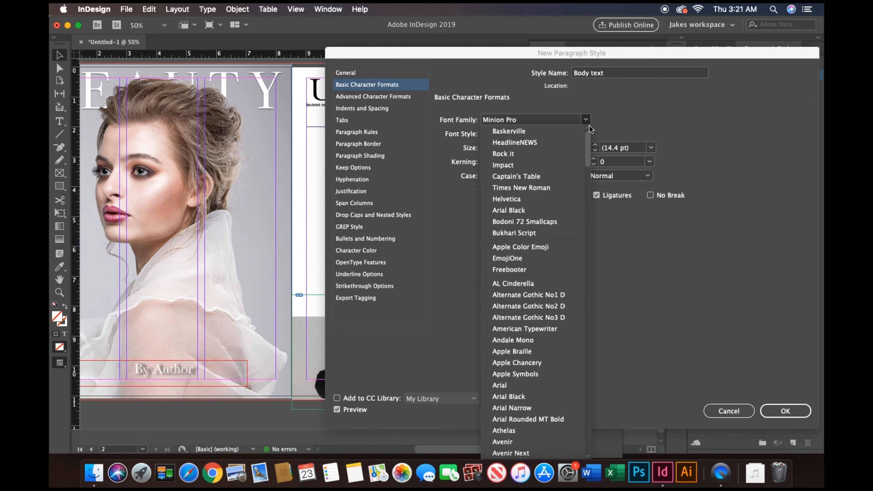
left_click(524, 135)
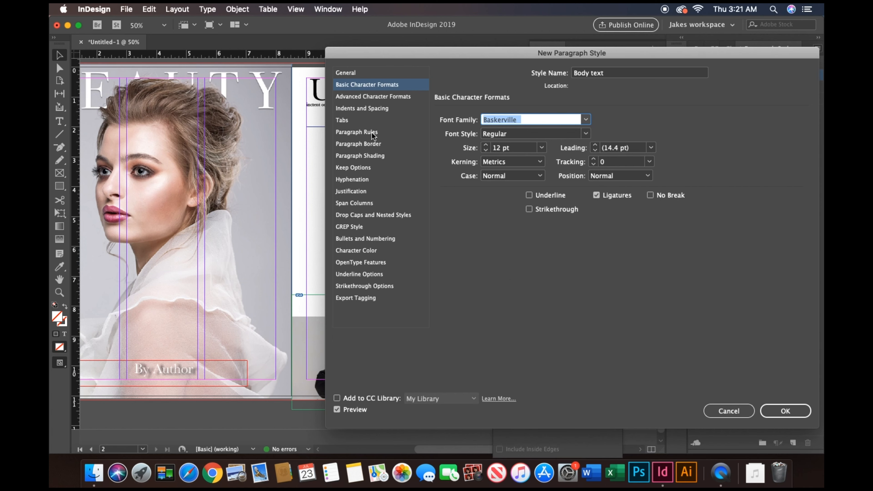
- Add a first-line indent to the Body text style, turn off its hyphenation, and save the style
left_click(375, 98)
left_click(375, 109)
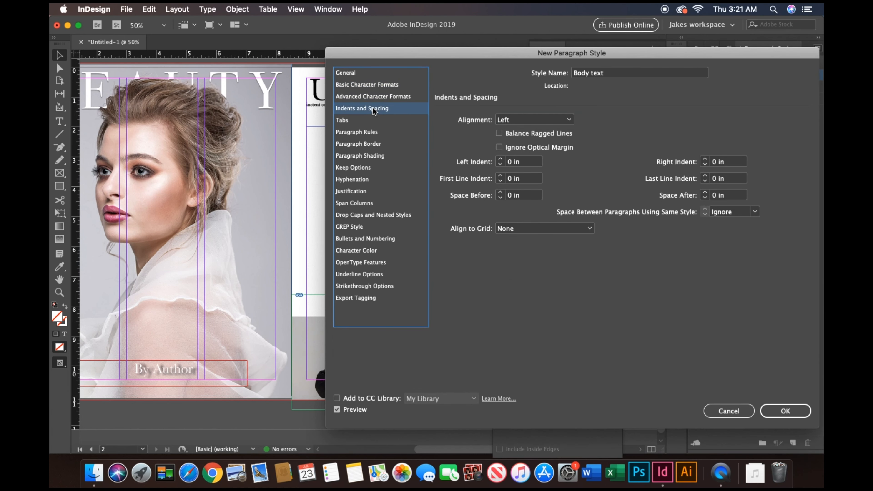
left_click(501, 176)
left_click(501, 176)
left_click(350, 132)
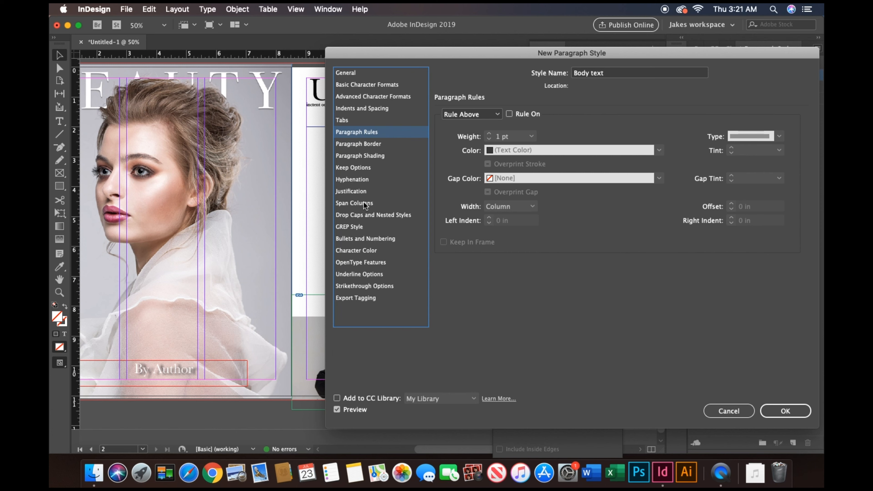
left_click(355, 179)
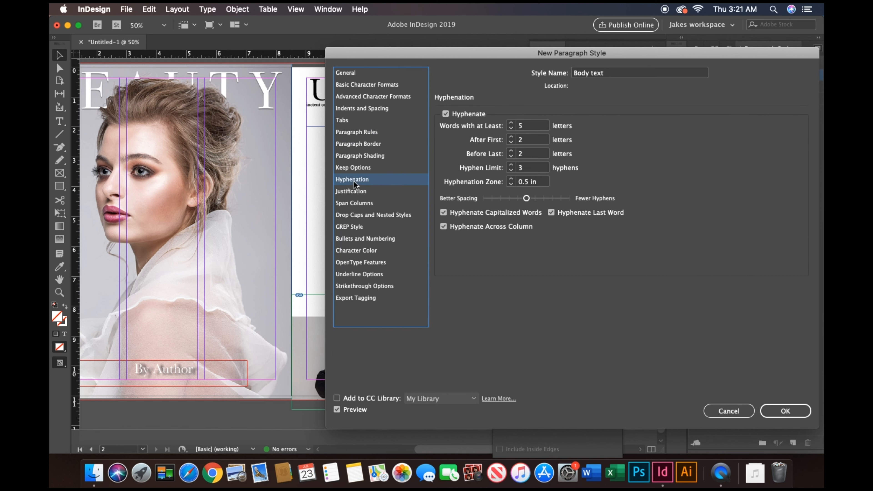
left_click(445, 114)
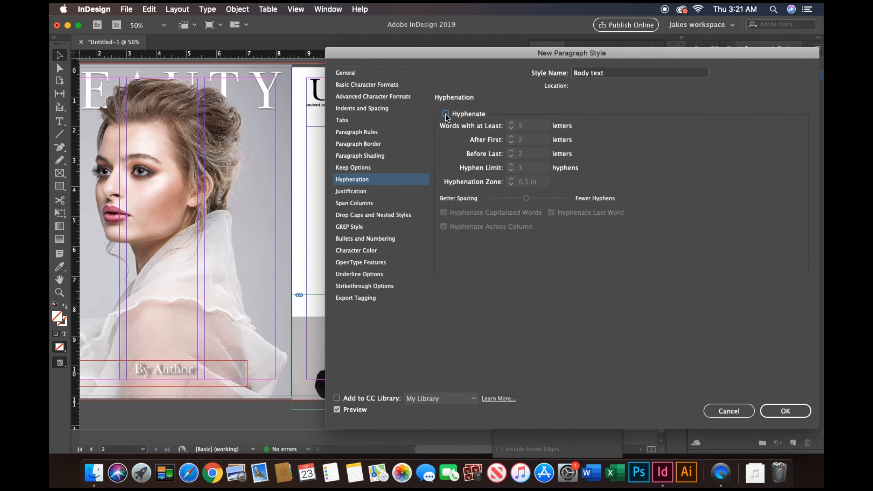
left_click(399, 217)
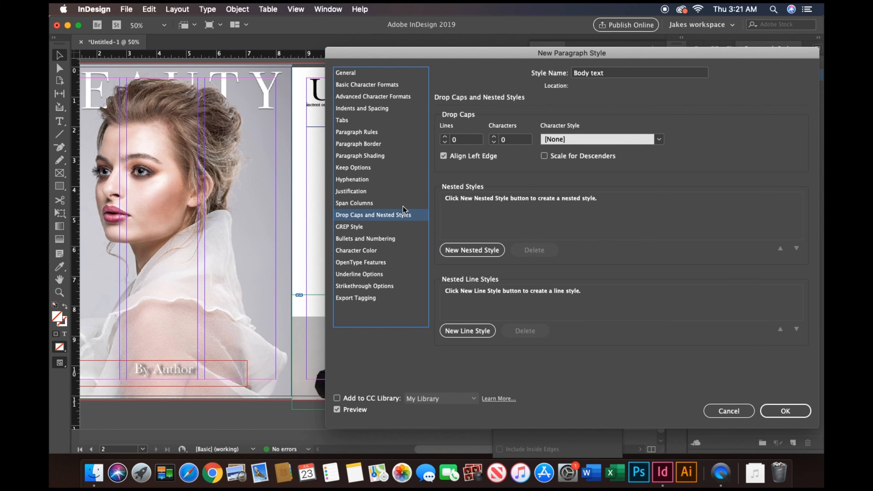
left_click(796, 413)
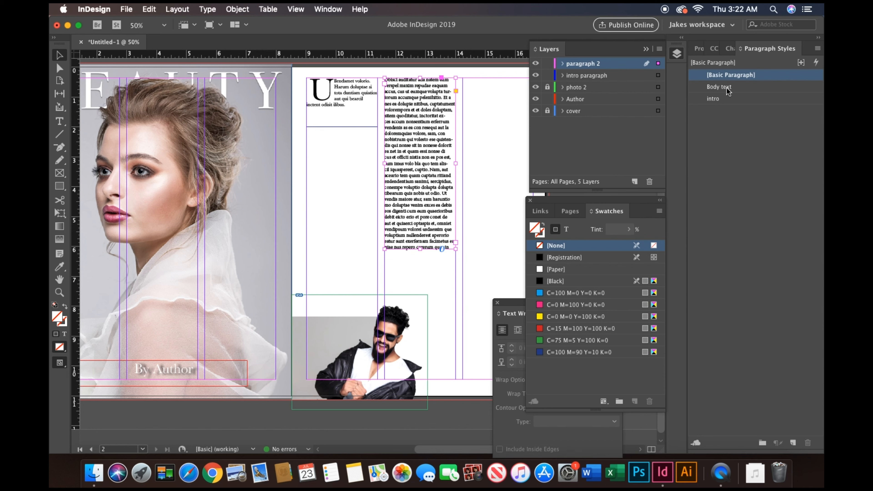
- Apply the Body text style to the second-column text frame and extend its bottom edge to about 7.7 in on the ruler
left_click(719, 86)
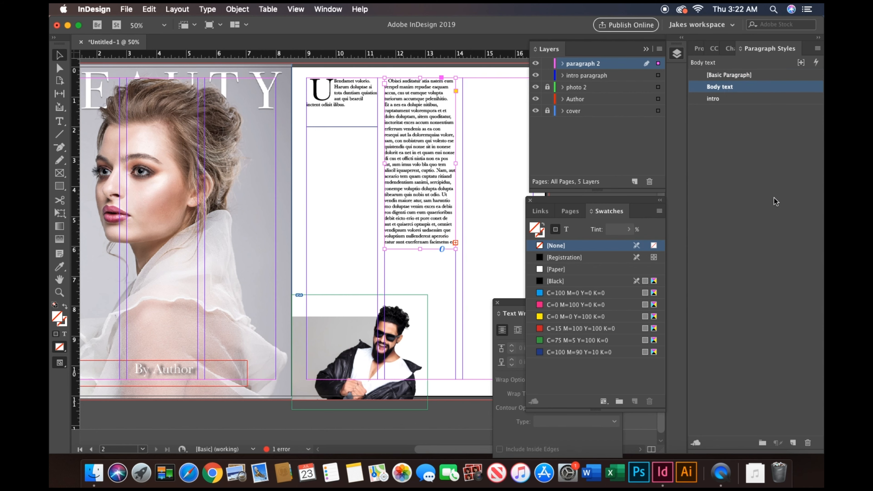
left_click_drag(420, 249, 419, 299)
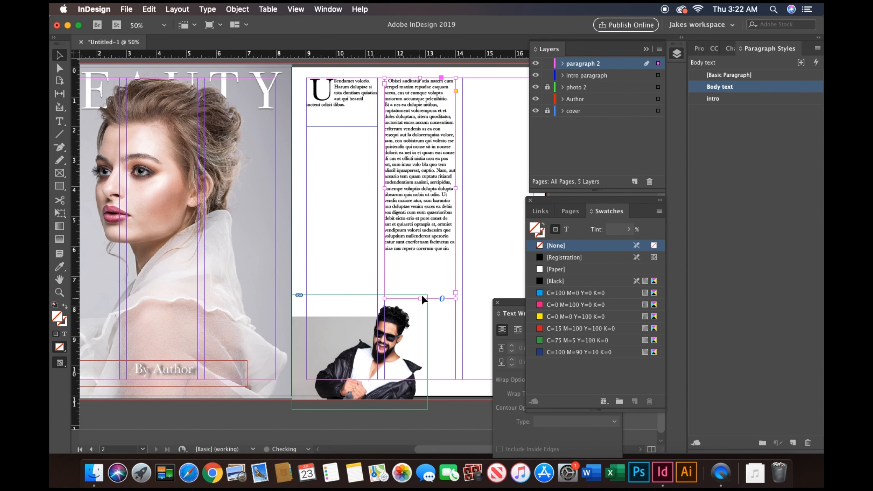
- Move the body text frame into page 2's first column, directly beneath the intro paragraph, and deselect it
left_click_drag(429, 166, 358, 196)
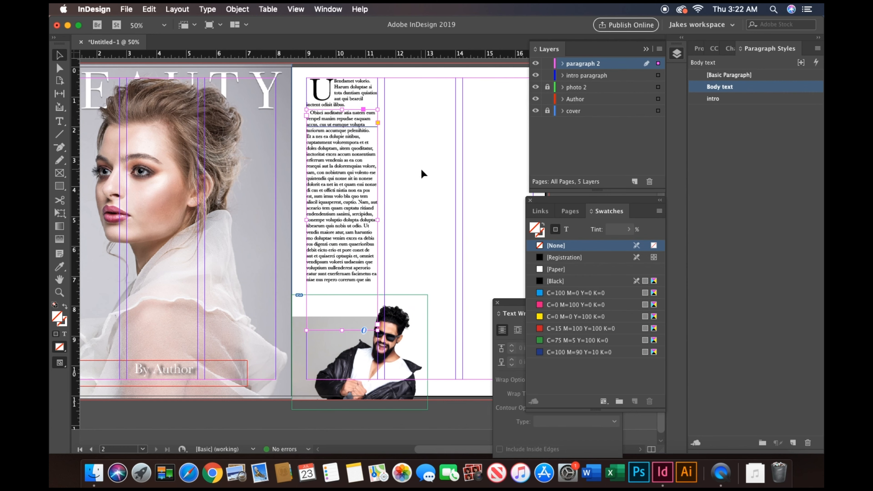
key("super+equal")
key("super+equal")
key("super+equal")
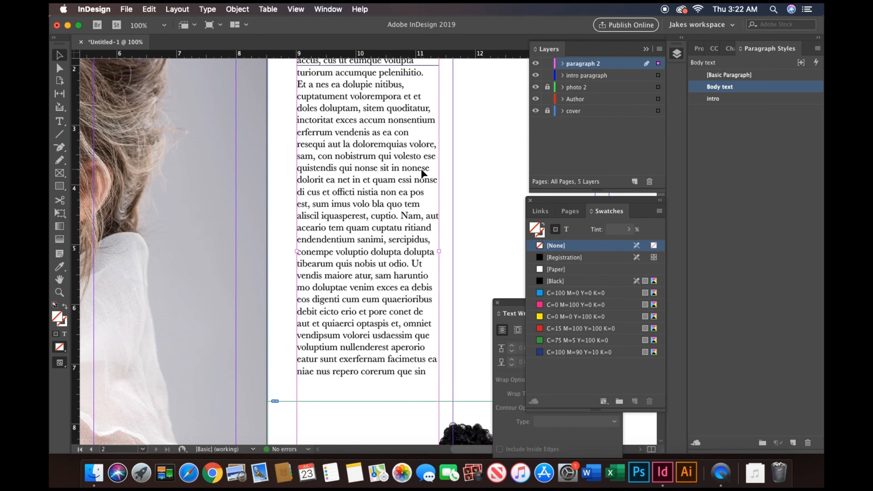
scroll(421, 171, "up", 10)
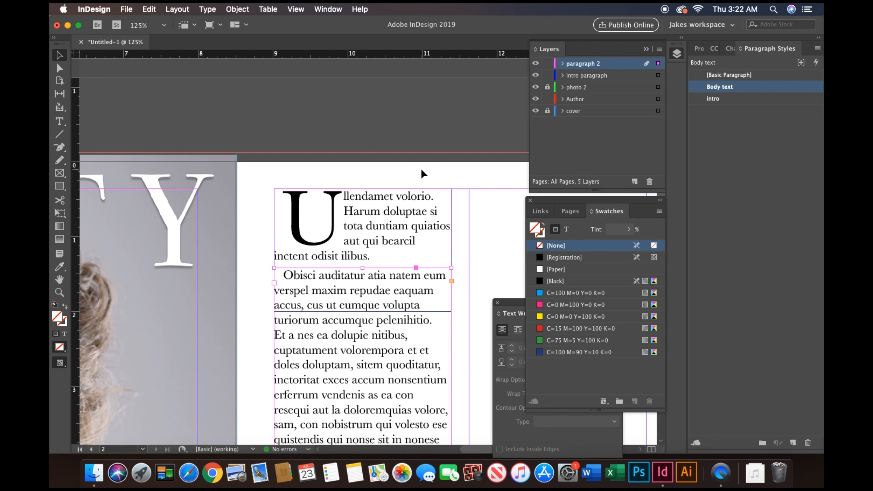
key("super+minus")
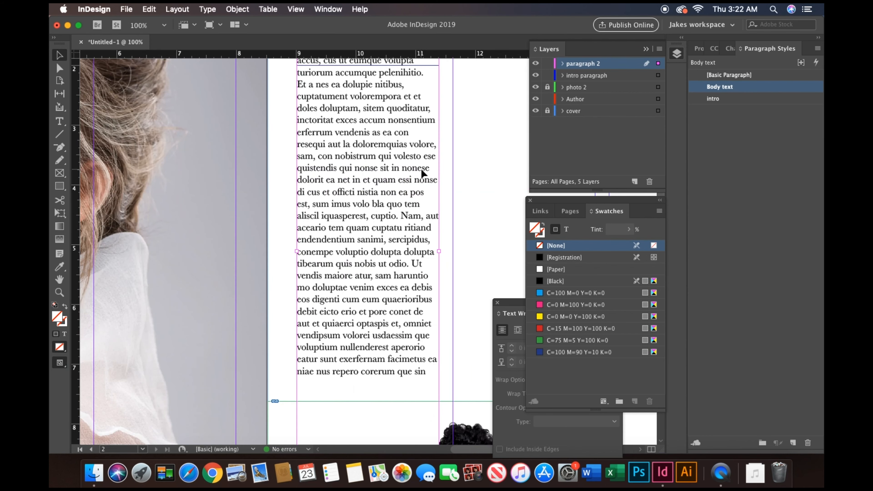
scroll(421, 169, "right", 4)
scroll(422, 170, "down", 2)
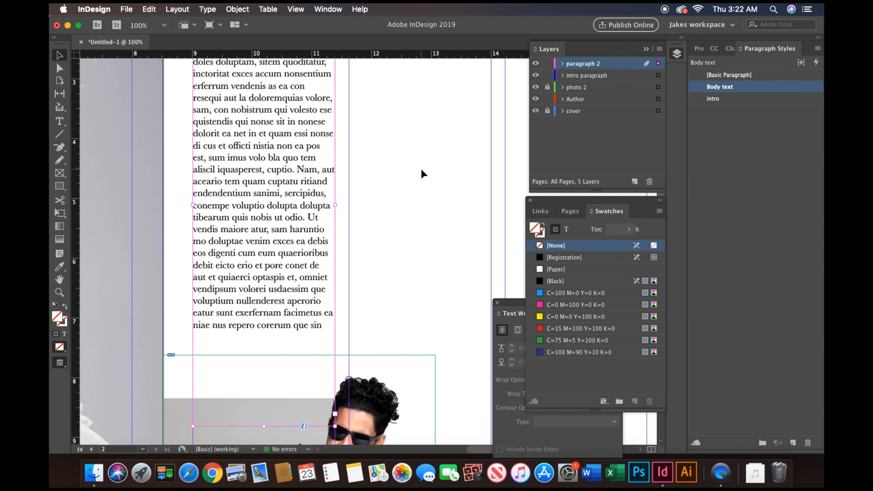
left_click(421, 170)
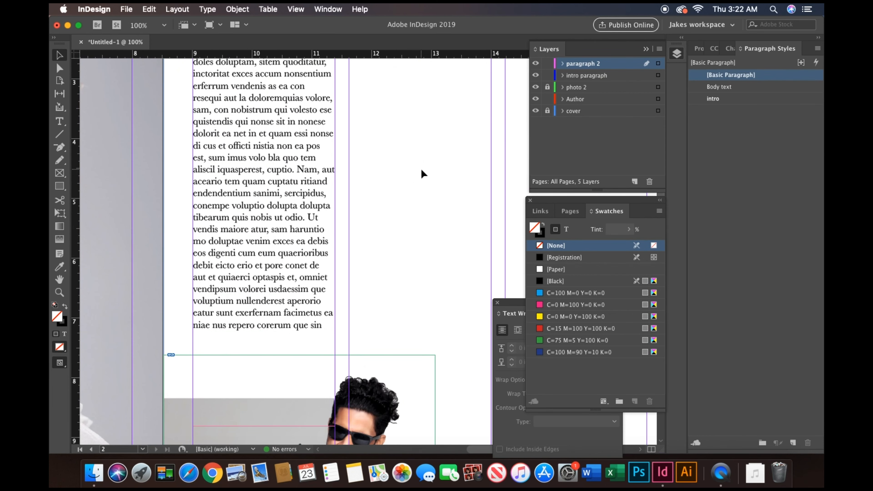
key("super+minus")
key("super+minus")
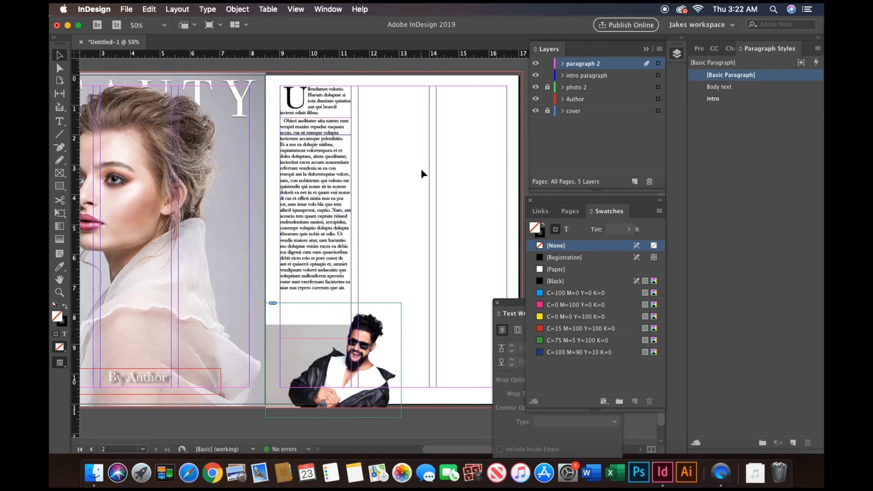
- Add a new layer above "paragraph 2" and name it "paragraph 3"
left_click(635, 182)
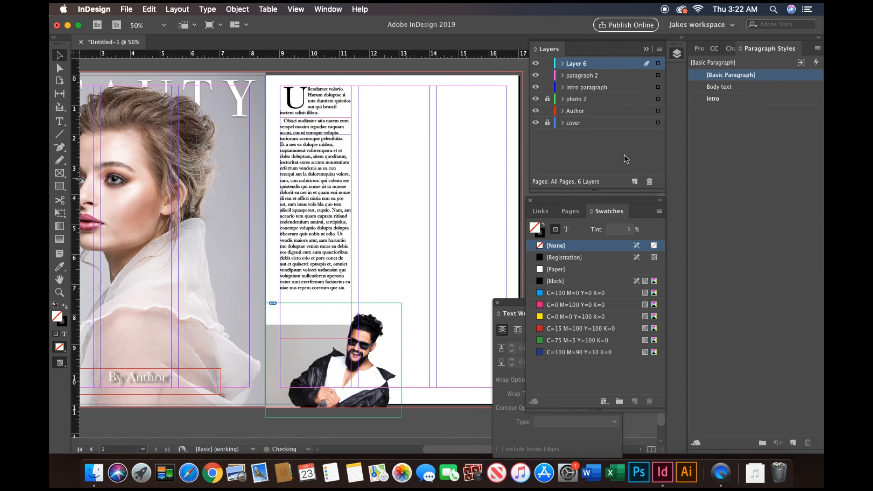
double_click(581, 64)
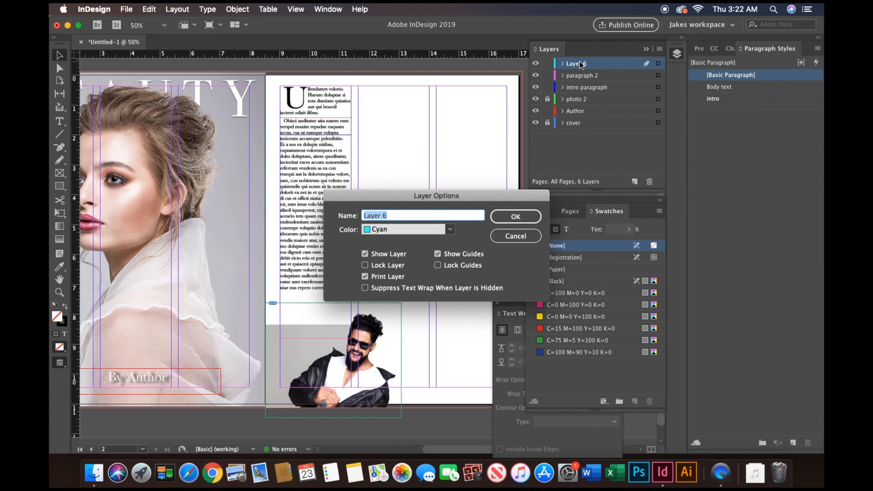
type("paragraph 3")
key("Return")
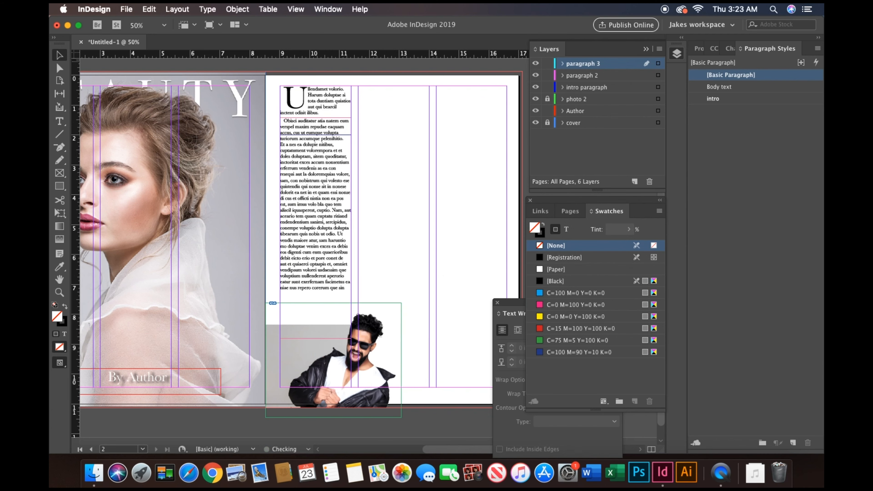
- Draw a text frame across page 2's second column, from the top margin to about 3.8 in, and fill it with placeholder text
key("t")
left_click_drag(365, 91, 429, 190)
right_click(396, 150)
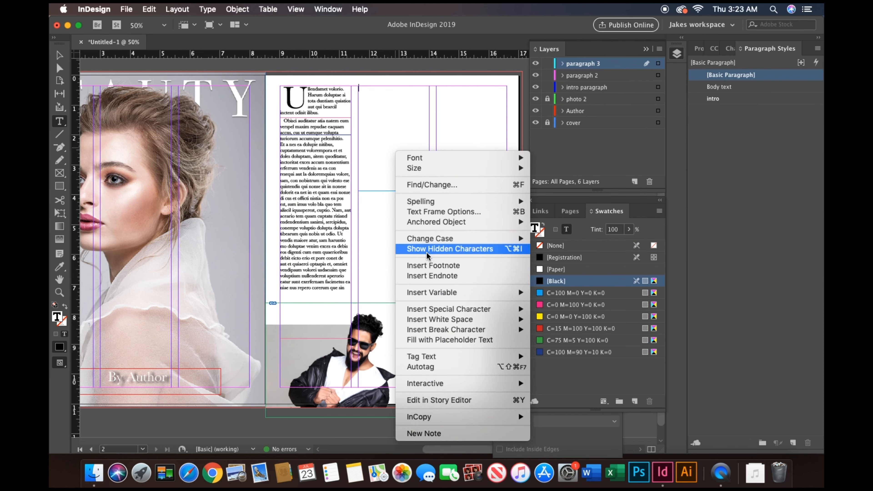
left_click(459, 340)
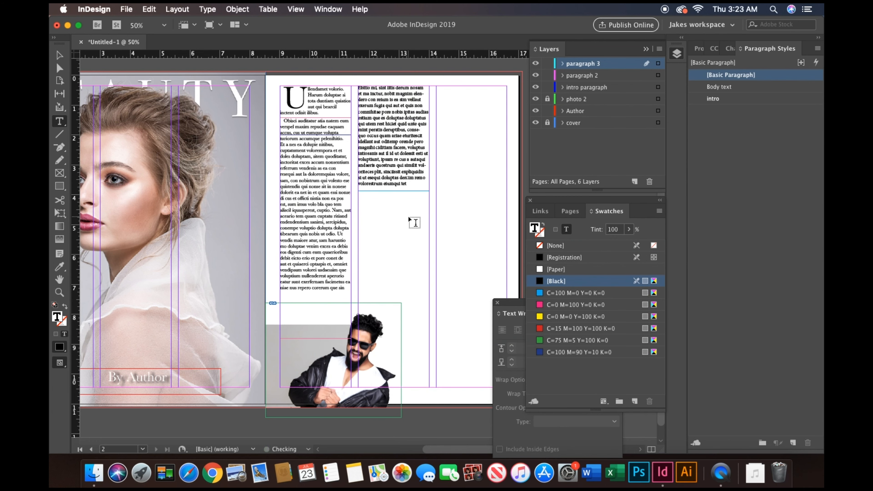
- Apply the Body text style to the new frame and move it into the first column, directly below the existing body text
left_click(60, 55)
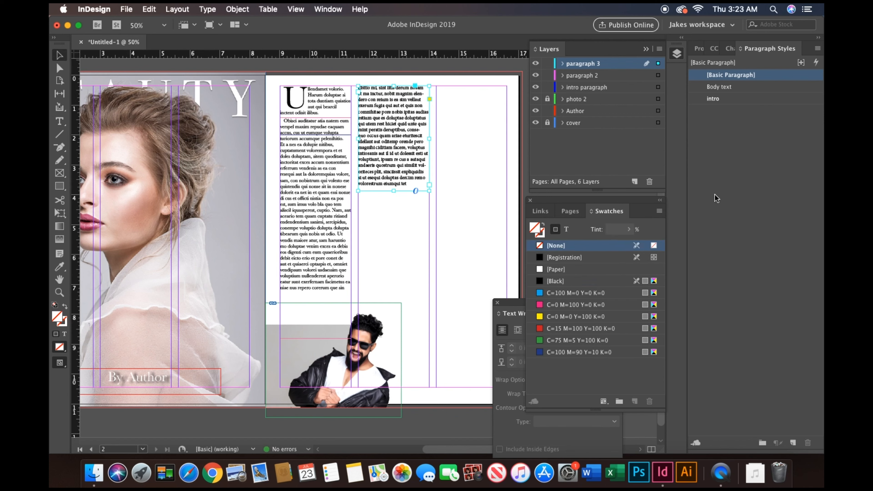
left_click(720, 87)
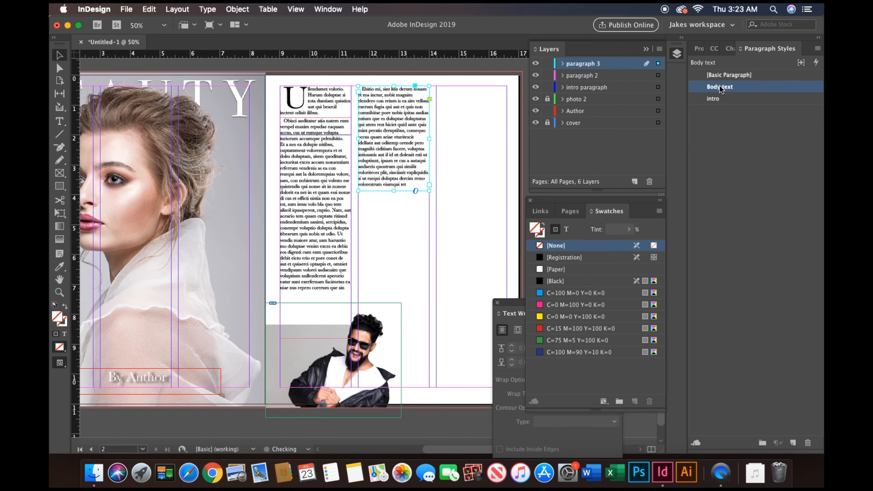
left_click_drag(389, 176, 315, 341)
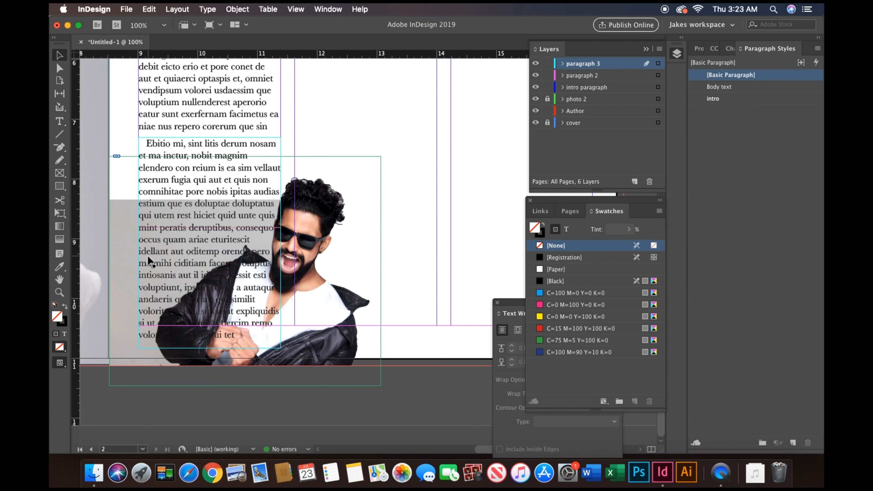
left_click(256, 232)
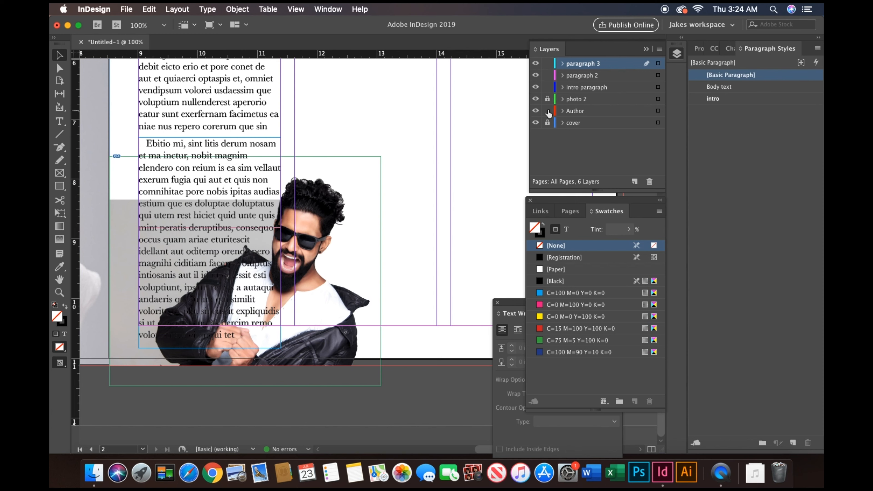
- Unlock the "photo 2" layer and wrap text around the male model photo's object shape, with the contour type Alpha Channel
left_click(547, 100)
left_click(355, 237)
left_click(354, 238)
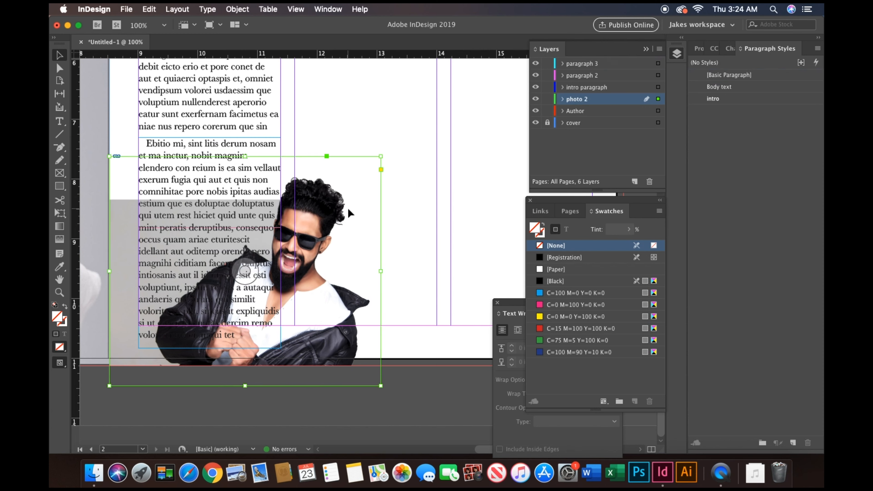
left_click(517, 305)
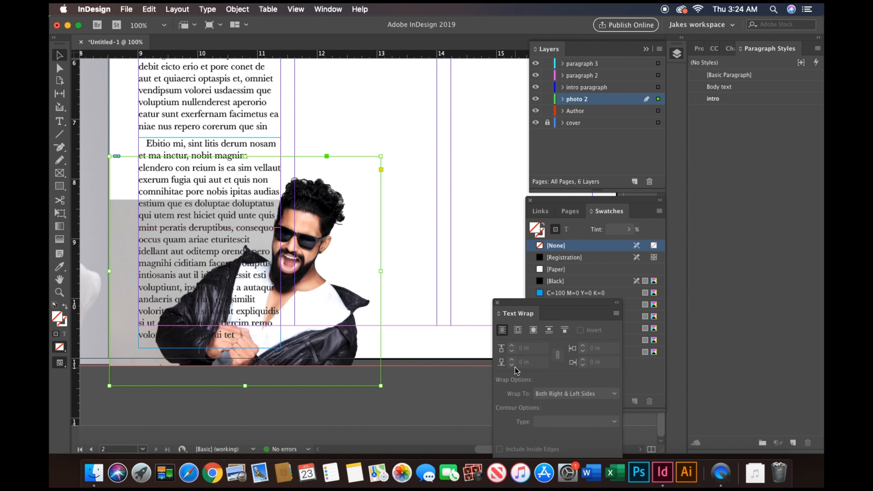
left_click(534, 336)
left_click(615, 394)
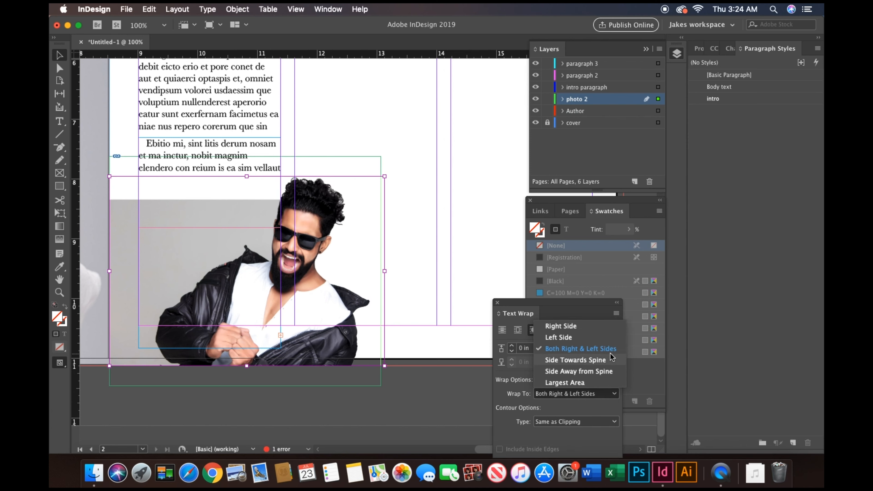
left_click(611, 406)
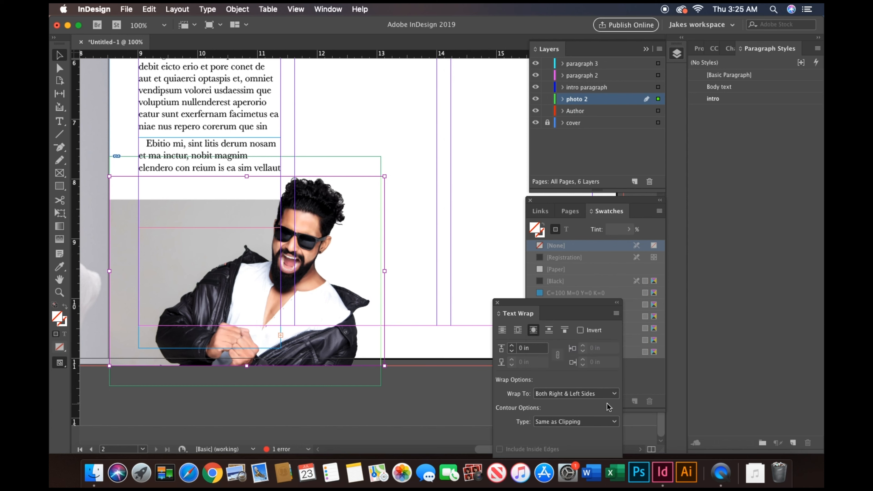
left_click(614, 423)
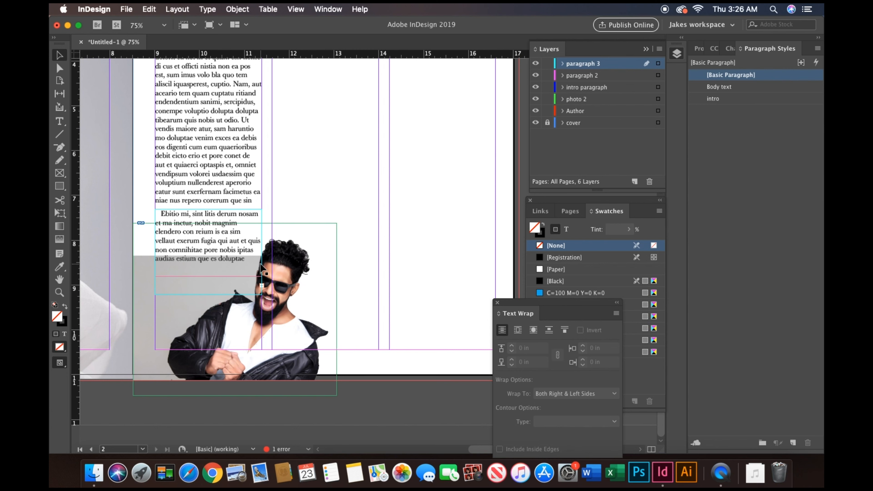
- Open the linked "male model copy 2.psd" photo in Photoshop to edit its original
left_click(280, 294)
left_click(541, 213)
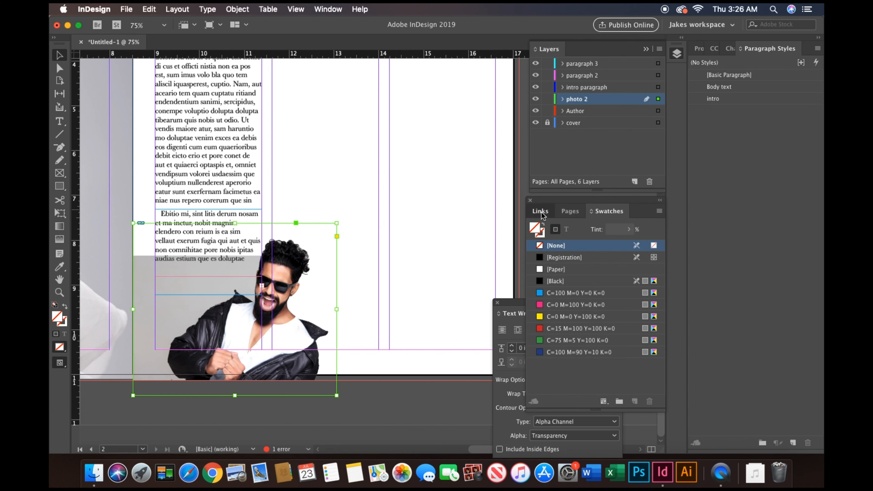
left_click(541, 212)
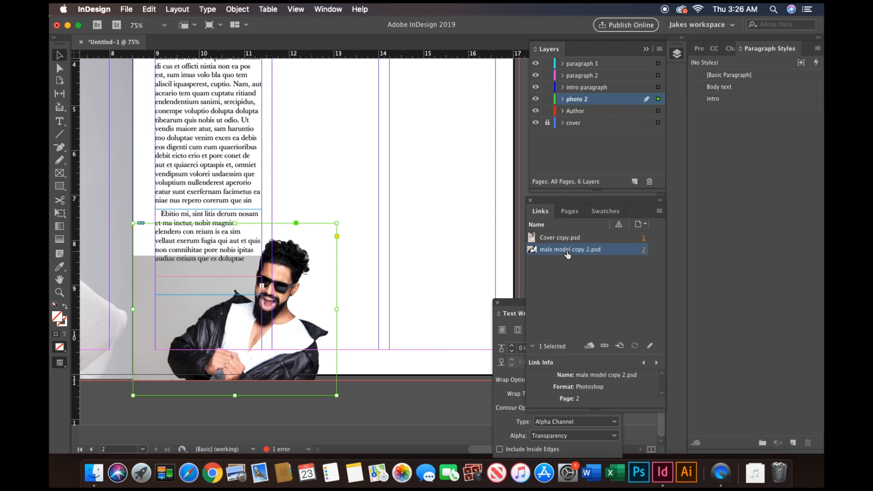
left_click(659, 211)
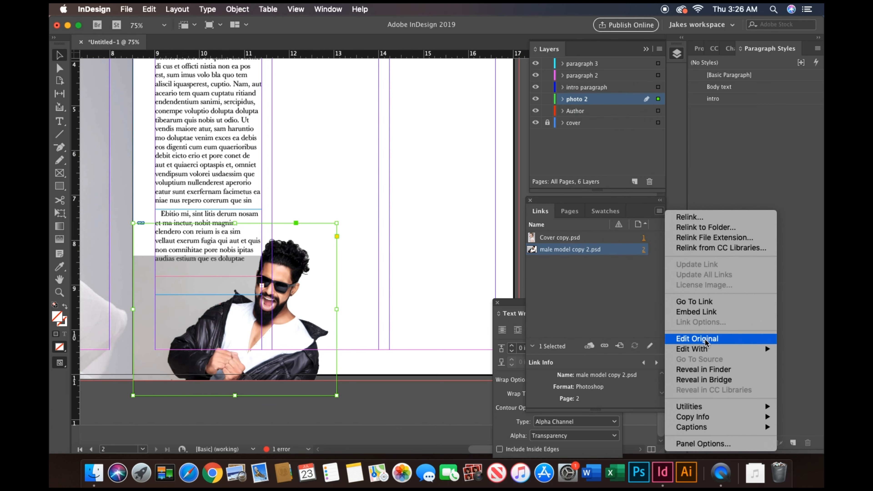
left_click(698, 338)
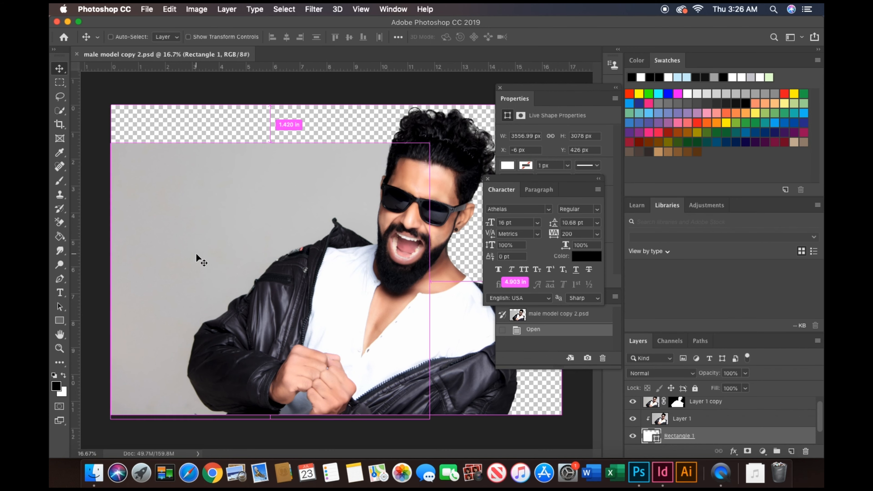
- Shrink the Rectangle 1 layer behind the male model to 3412 × 2868 px with Free Transform
key("super+t")
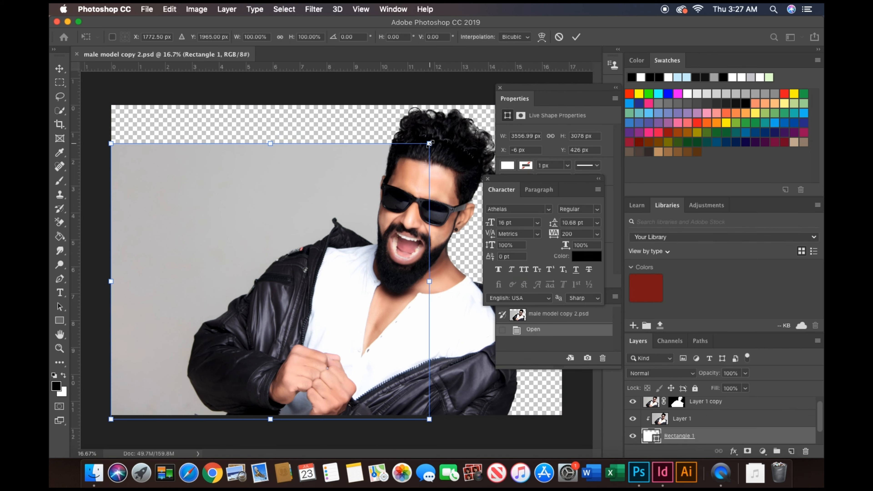
left_click_drag(429, 144, 417, 162)
left_click(59, 69)
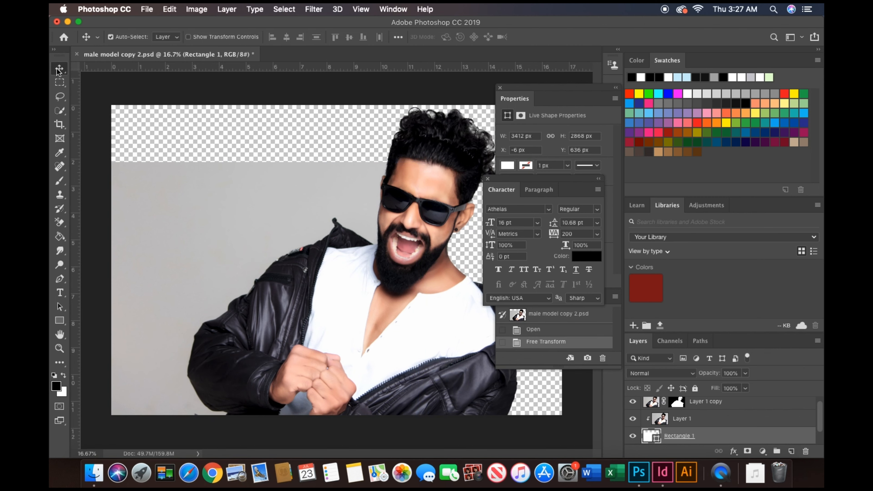
- Save and close the edited male model photo, and return to InDesign
left_click(77, 55)
left_click(525, 173)
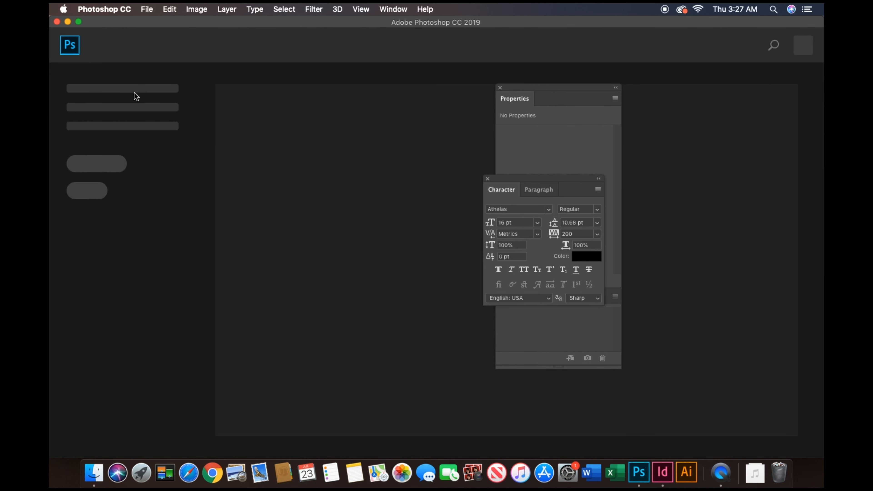
left_click(57, 22)
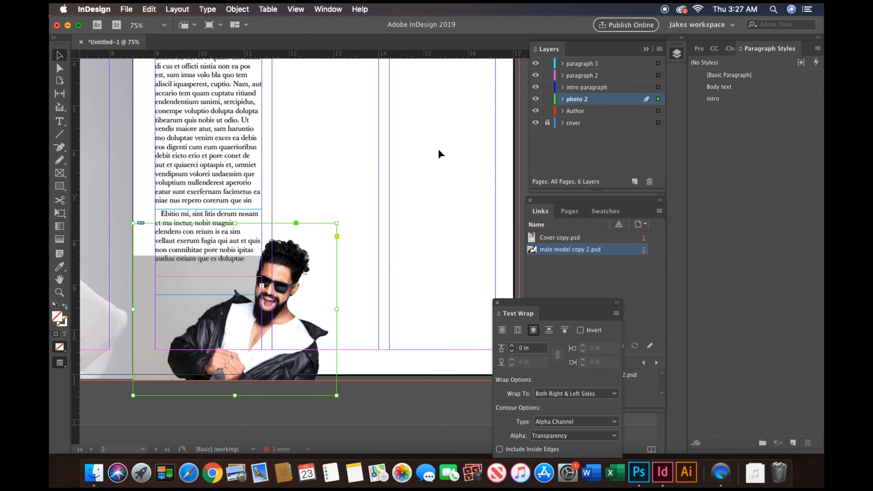
- Save the InDesign document as "dps" in the InDesign CC 2019 document format
key("super+w")
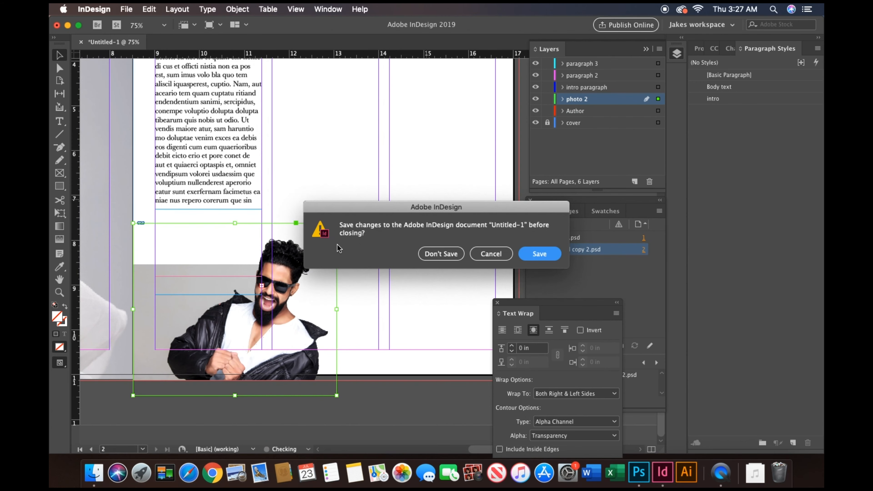
left_click(539, 255)
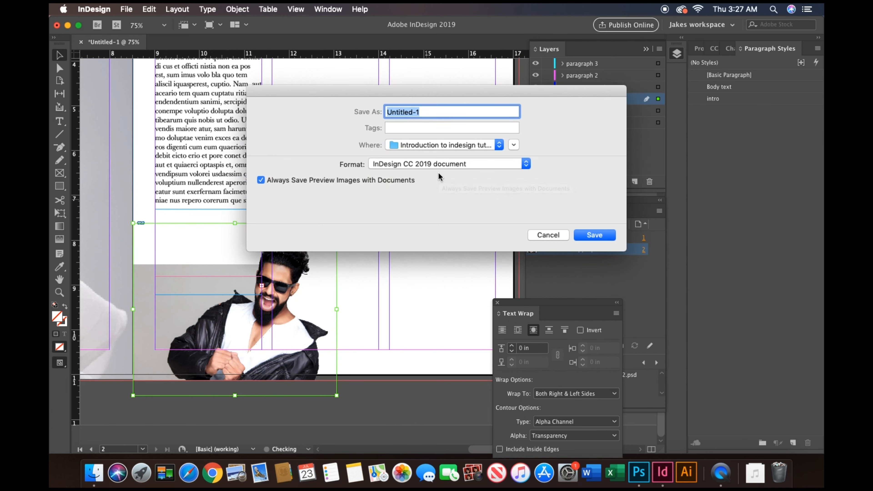
type("dps")
left_click(595, 236)
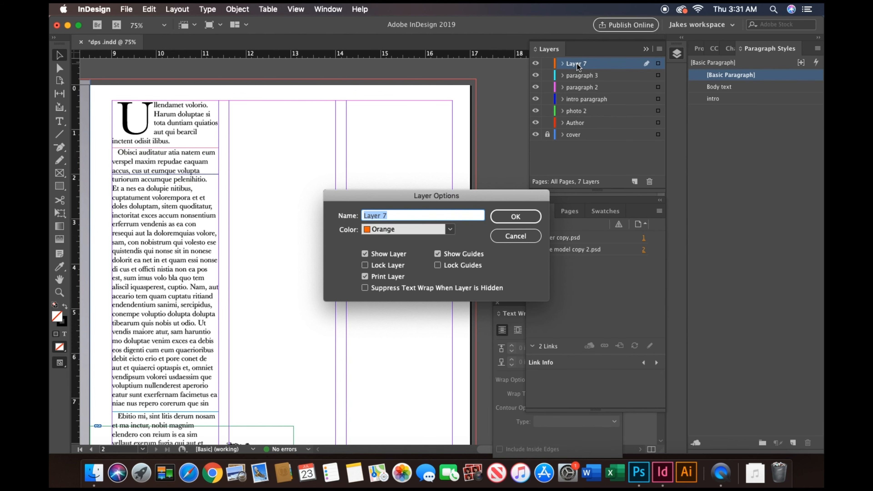
- Name the new top layer "paragraph 4" and draw a text frame down page 2's second column, extending past the page's bottom edge
type("paragraph 4")
key("Return")
left_click(59, 121)
left_click_drag(229, 101, 336, 347)
scroll(336, 347, "down", 6)
left_click_drag(282, 179, 282, 280)
scroll(282, 275, "up", 7)
- Fill the second-column frame with placeholder text, apply the Body text style, and deselect it
right_click(272, 150)
left_click(326, 342)
scroll(327, 342, "down", 5)
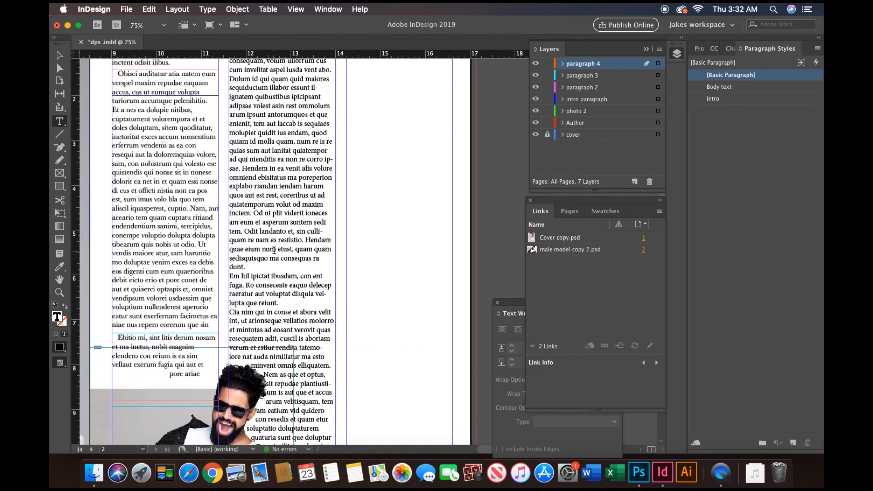
left_click(719, 86)
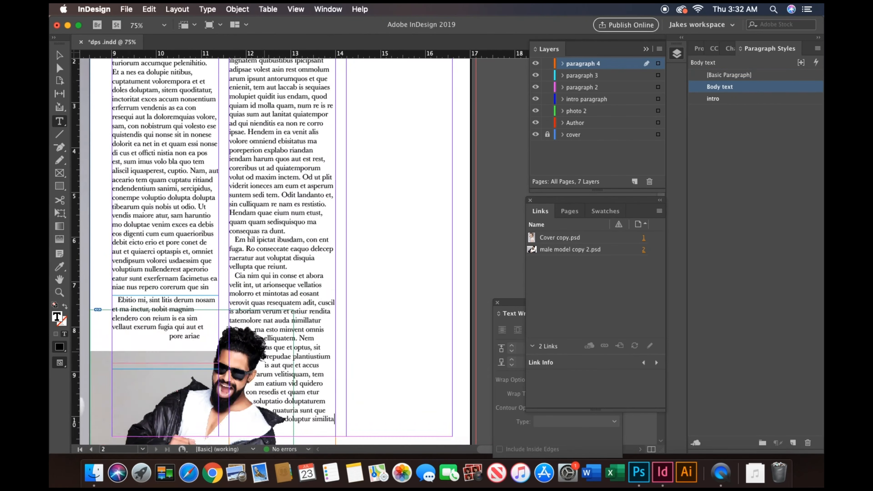
scroll(265, 351, "down", 4)
left_click(60, 55)
left_click(399, 168)
scroll(399, 168, "up", 8)
left_click(60, 121)
left_click_drag(347, 111, 449, 425)
left_click(59, 55)
key("Delete")
- Add a new layer above "paragraph 4" and name it "paragraph 5"
left_click(635, 182)
double_click(583, 63)
type("paragraph 5")
key("Return")
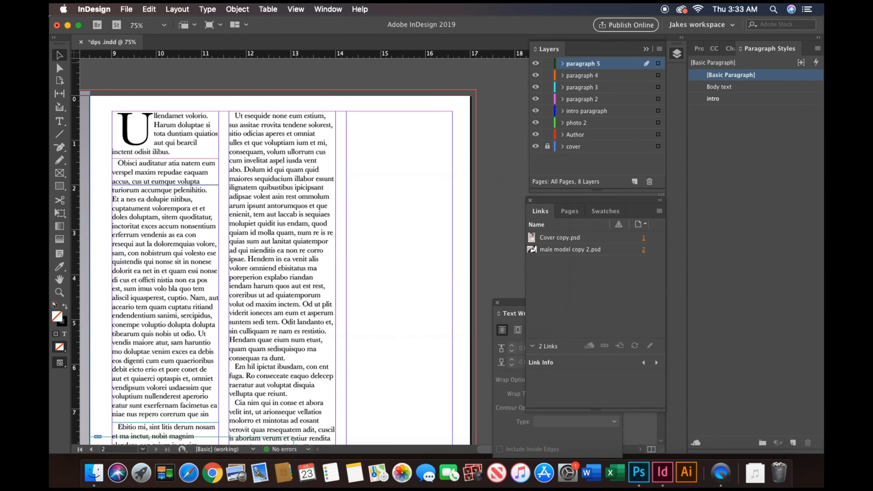
- Draw a text frame down page 2's third column from the top margin and fill it with placeholder text
left_click(60, 121)
left_click_drag(346, 111, 442, 393)
scroll(443, 392, "up", 5)
right_click(420, 240)
left_click(456, 355)
- Apply the Body text style to the third-column text and extend the frame's bottom edge downward
scroll(402, 344, "down", 5)
left_click(719, 87)
left_click(60, 55)
left_click_drag(400, 352, 400, 375)
left_click(60, 55)
- Examine the whole spread, comparing the layout with guides and frame edges against the clean preview
key("super+minus")
key("super+minus")
key("super+equal")
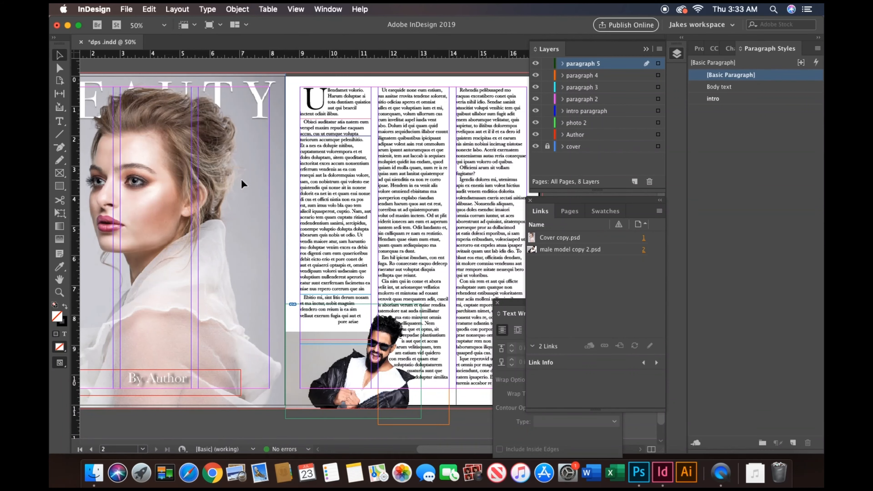
key("super+minus")
key("super+minus")
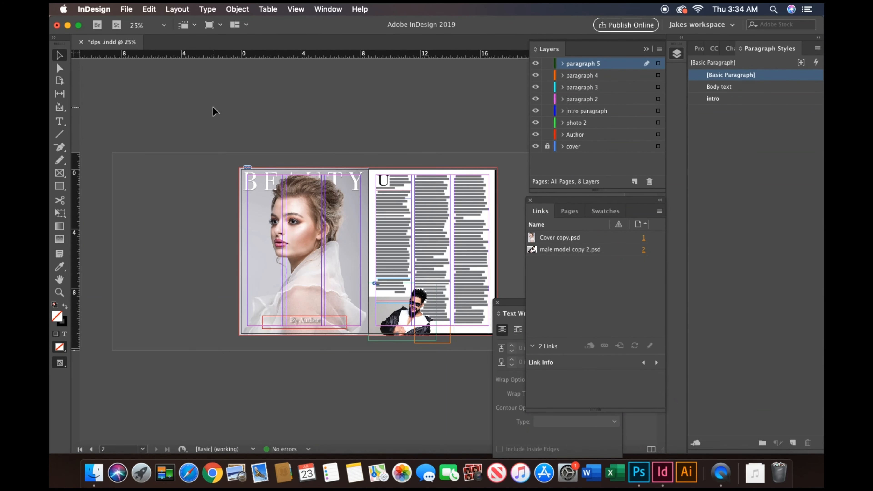
key("w")
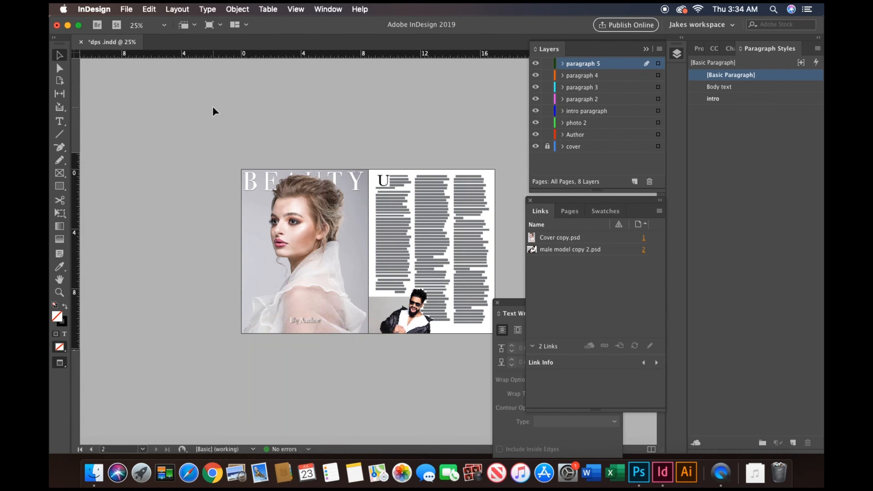
key("super+equal")
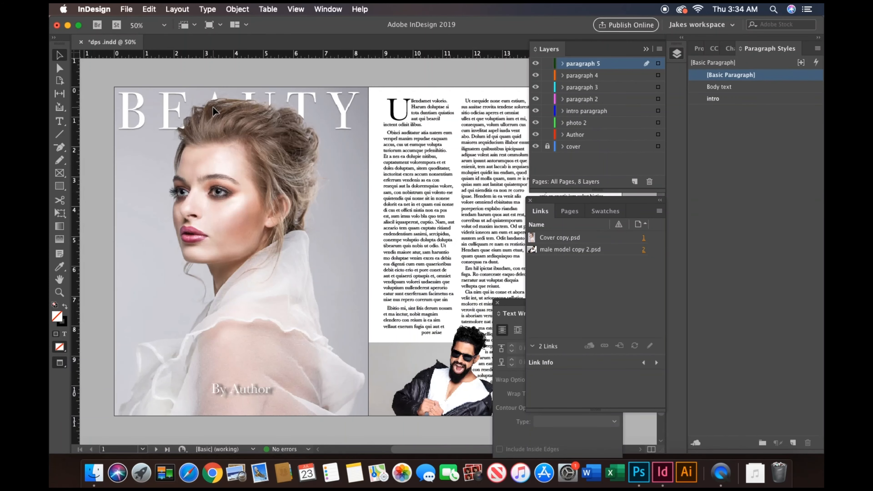
scroll(213, 107, "right", 5)
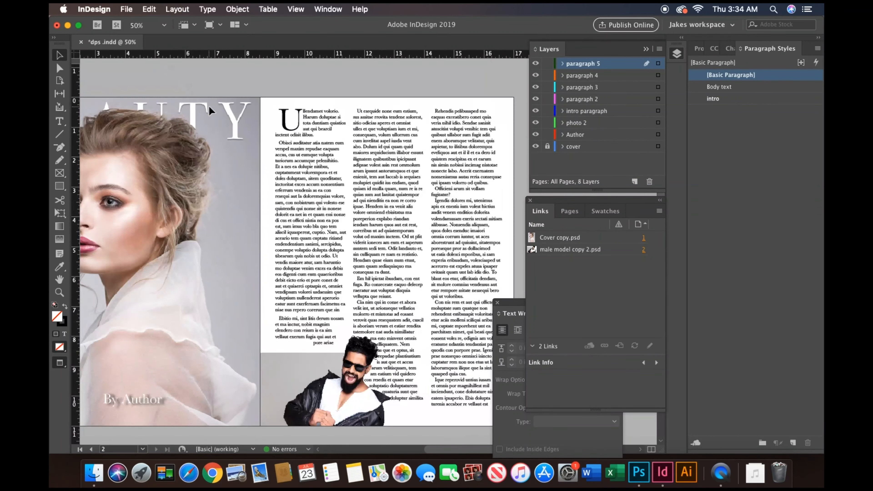
key("w")
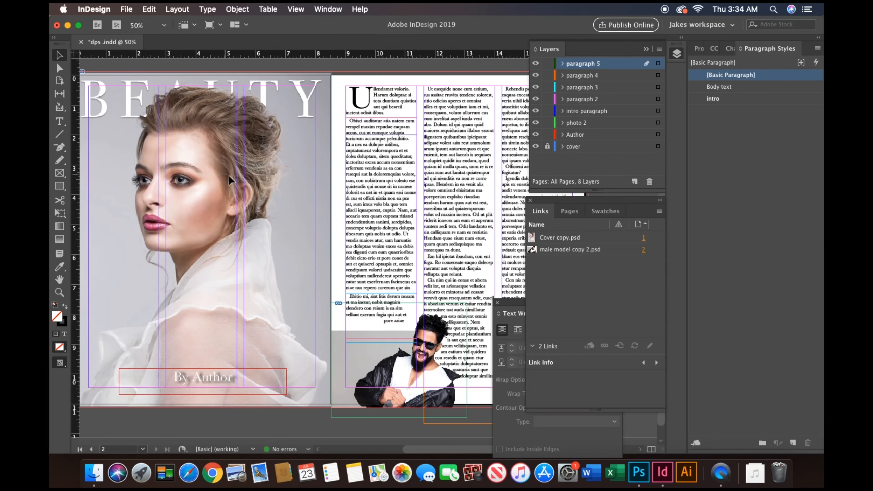
scroll(232, 173, "right", 7)
scroll(439, 138, "left", 7)
key("w")
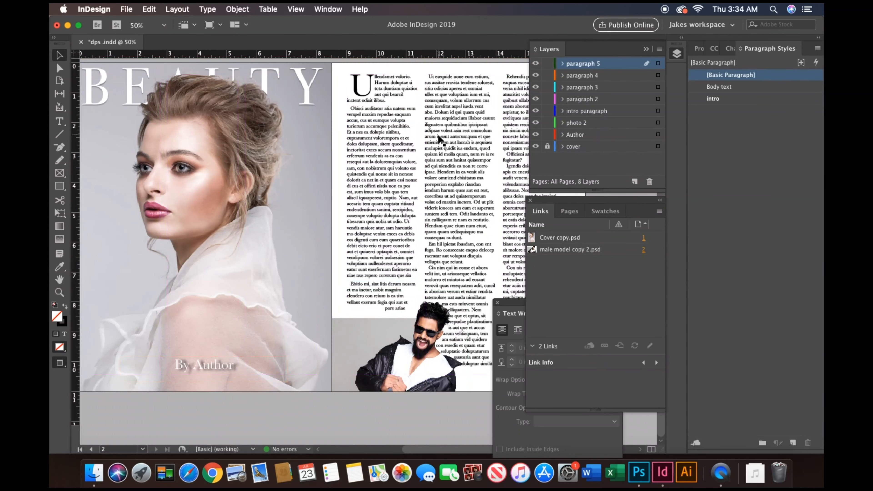
scroll(439, 140, "right", 8)
scroll(438, 139, "left", 10)
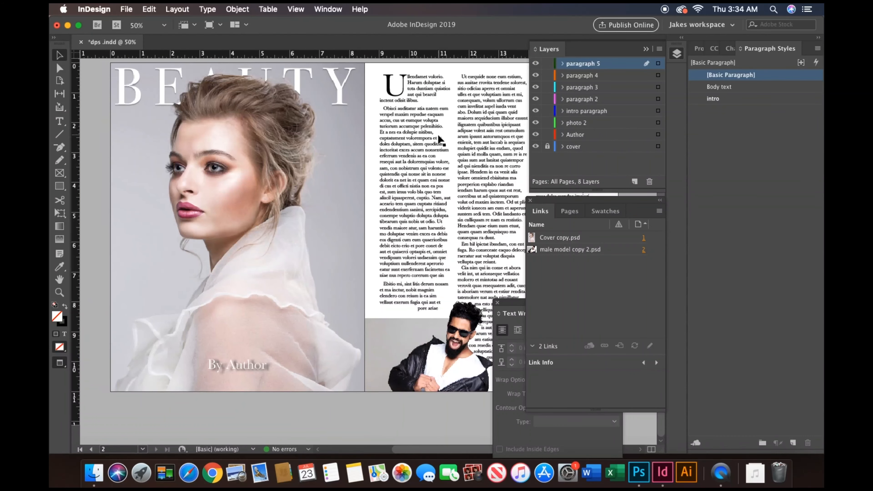
key("w")
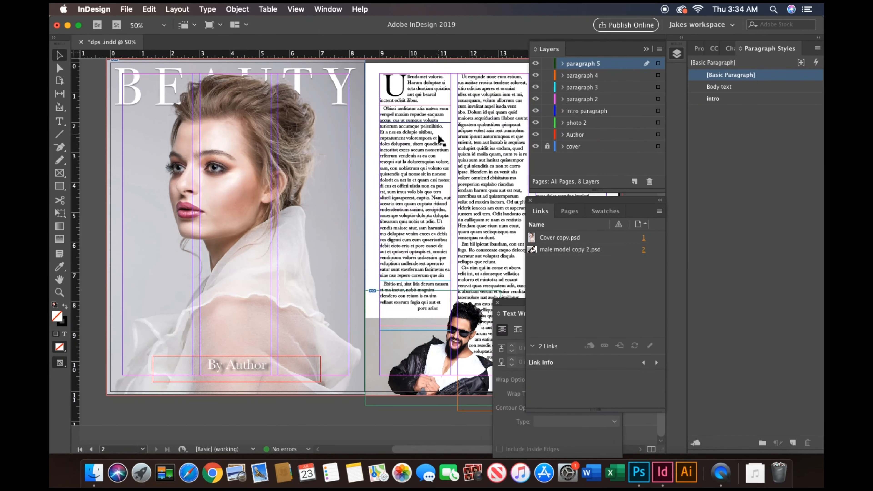
- Inspect the text wrap around the male model photo up close on page 2
key("super+equal")
key("super+equal")
scroll(439, 139, "right", 10)
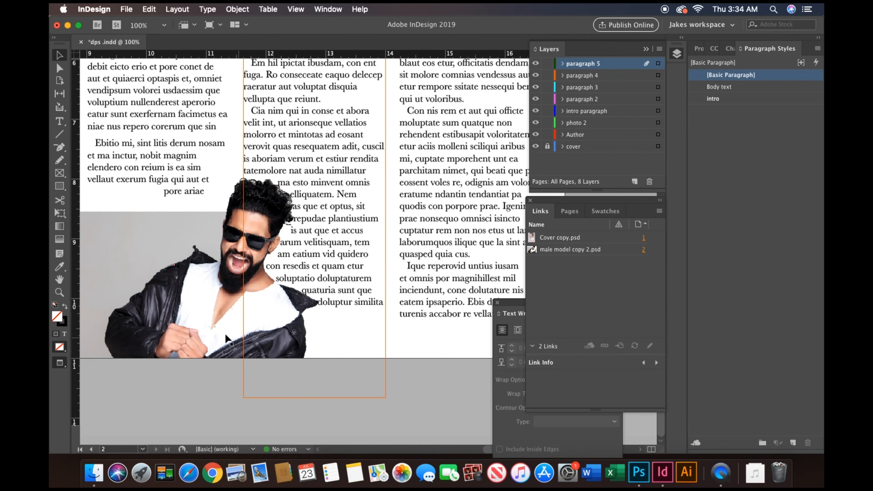
key("super+minus")
key("super+minus")
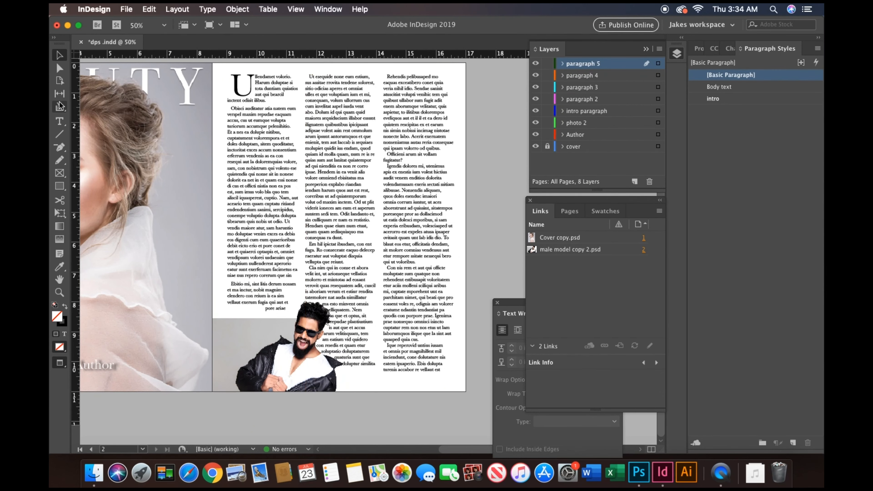
- Convert the intro paragraph's drop cap "U" to outlines and select the intro text frame
left_click(59, 121)
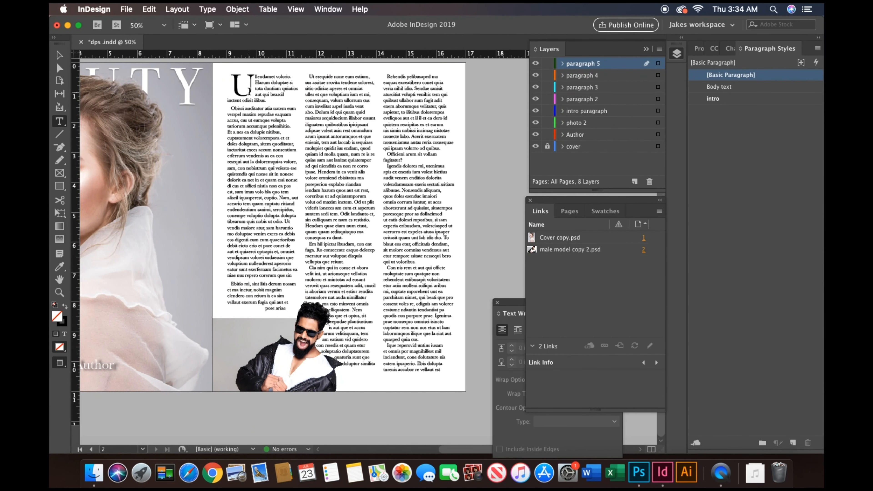
key("super+equal")
scroll(249, 90, "up", 5)
scroll(248, 90, "down", 3)
left_click_drag(223, 86, 251, 86)
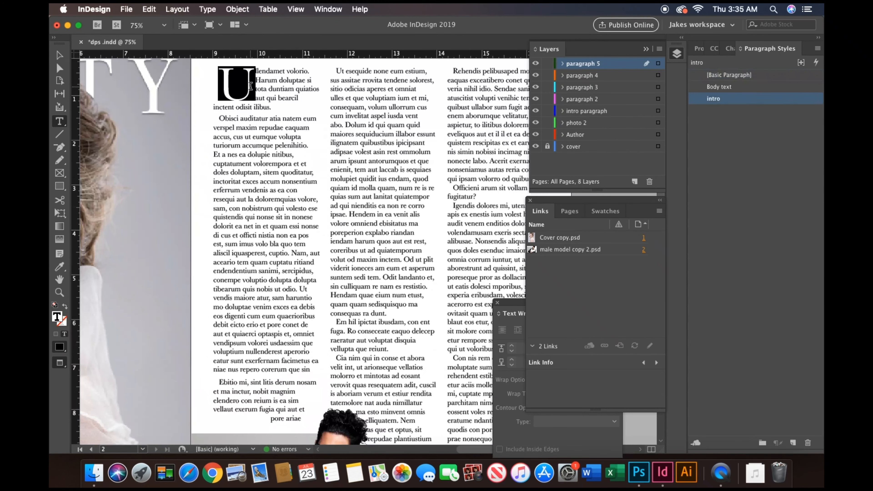
left_click(207, 9)
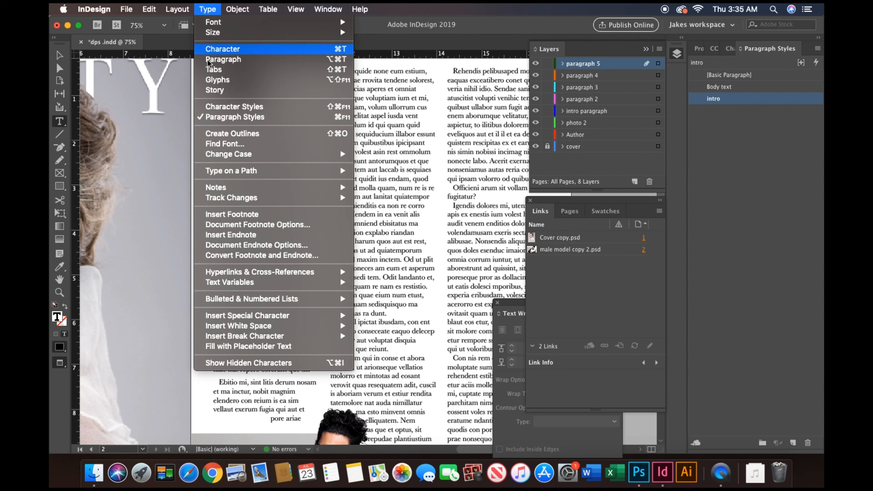
left_click(233, 134)
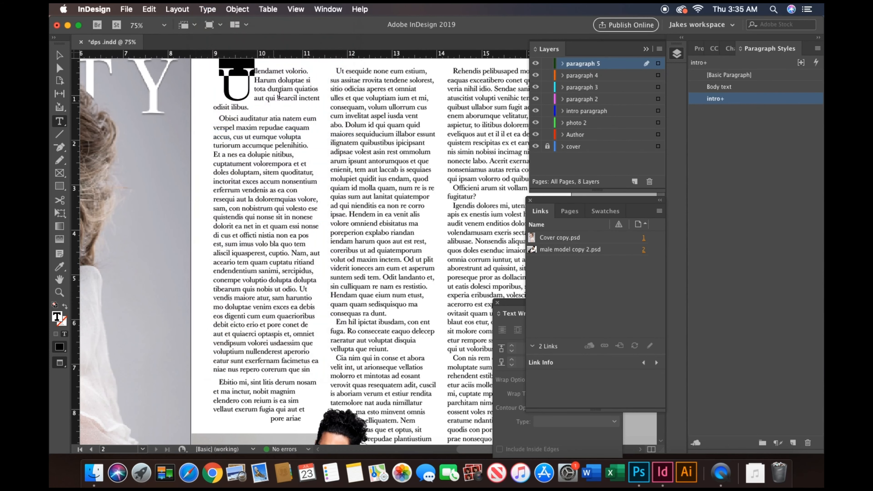
left_click(59, 55)
left_click(263, 105)
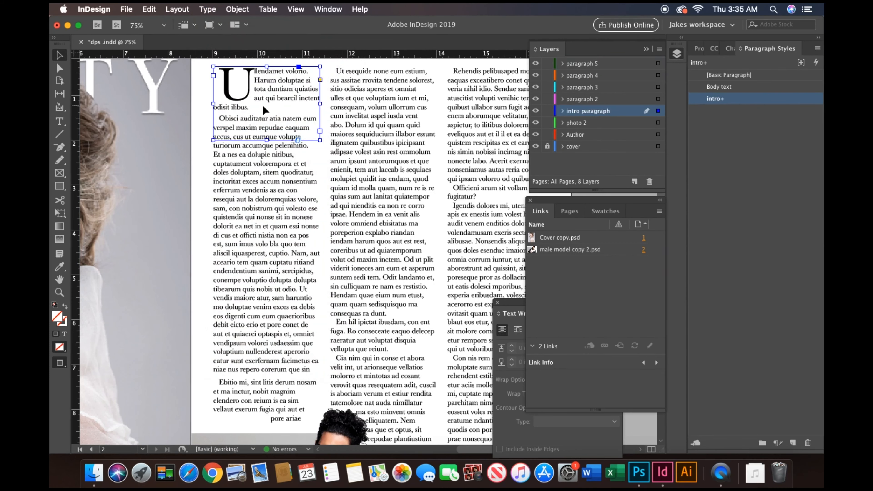
- Fill the outlined drop cap "U" with the grey sampled from the cover photo's background using the Eyedropper
left_click(242, 99)
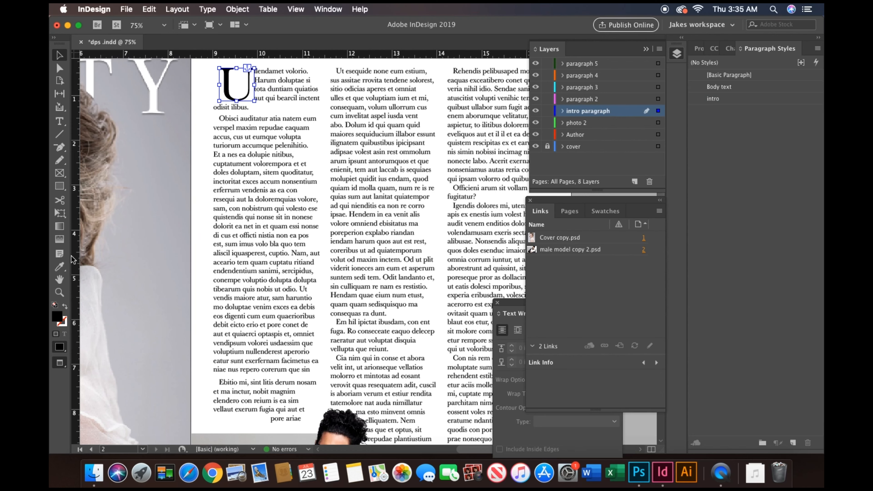
left_click(60, 267)
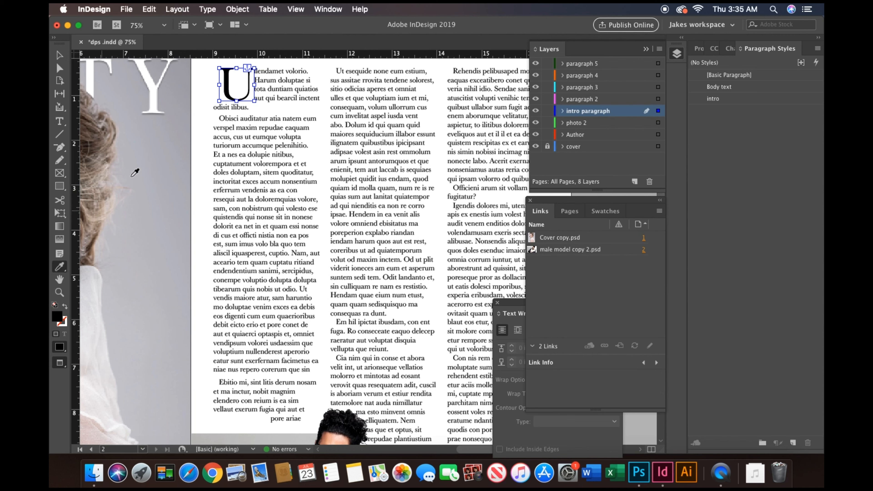
left_click(181, 99)
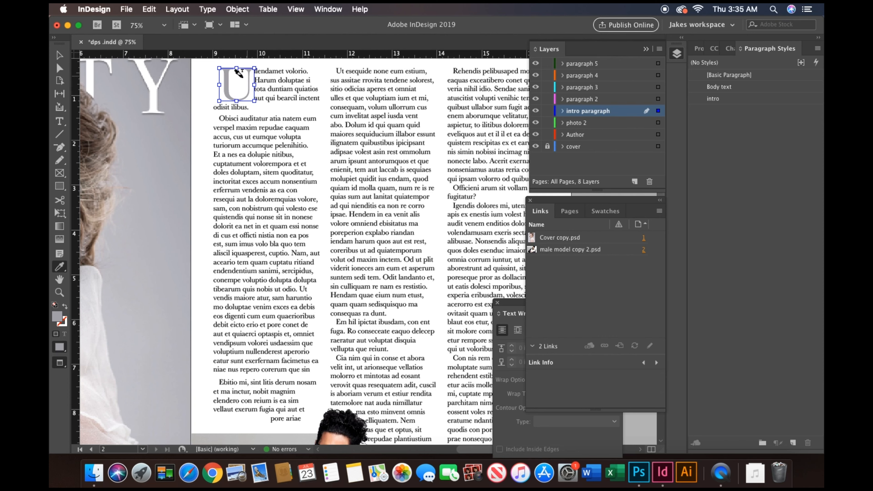
- Give the outlined drop cap a Bevel and Emboss effect with a 159° shading angle and 39° altitude, leaving Drop Shadow off
left_click(58, 56)
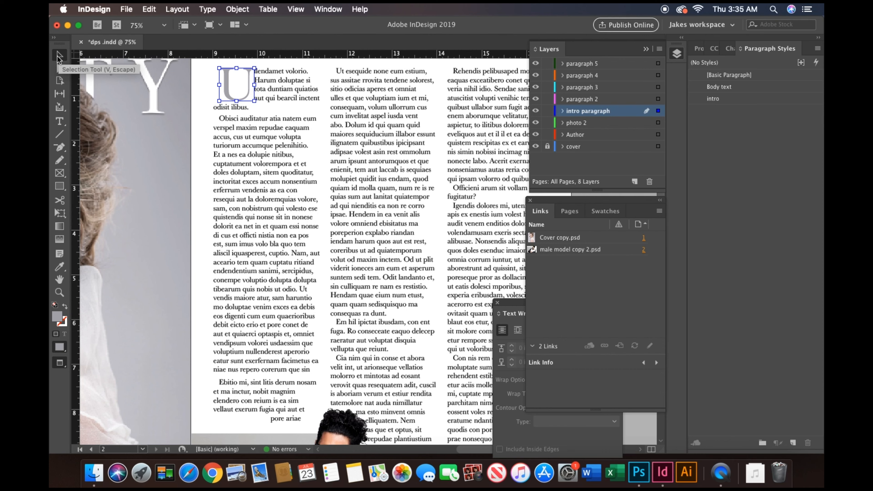
right_click(227, 96)
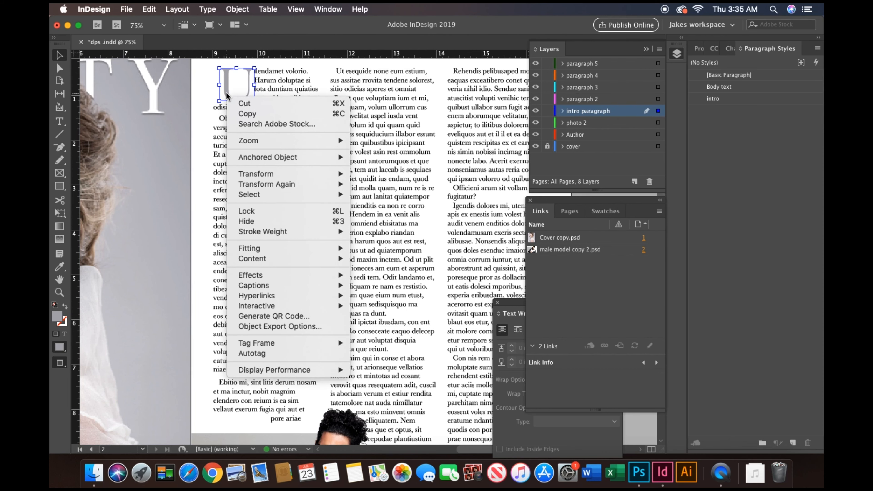
mouse_move(283, 275)
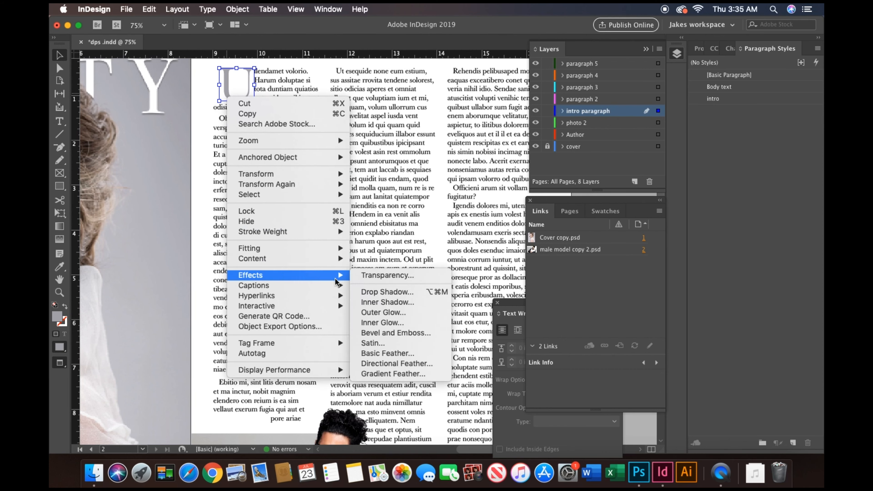
left_click(377, 293)
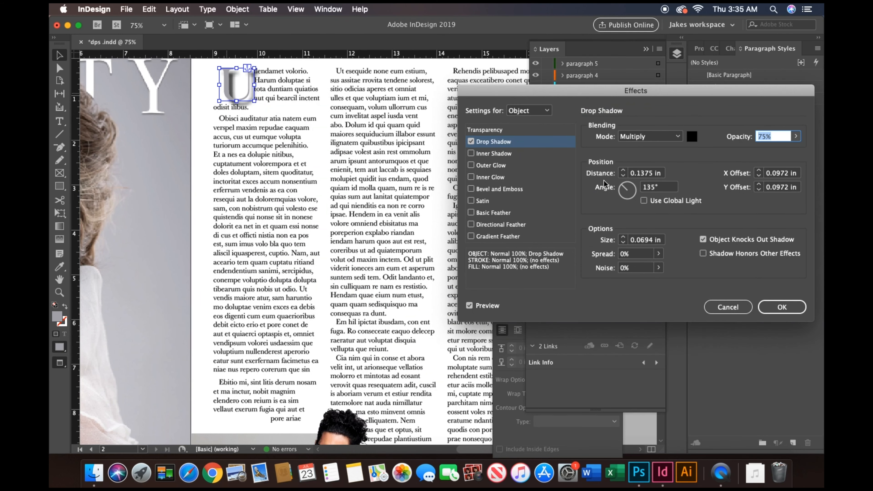
left_click(624, 190)
left_click(623, 191)
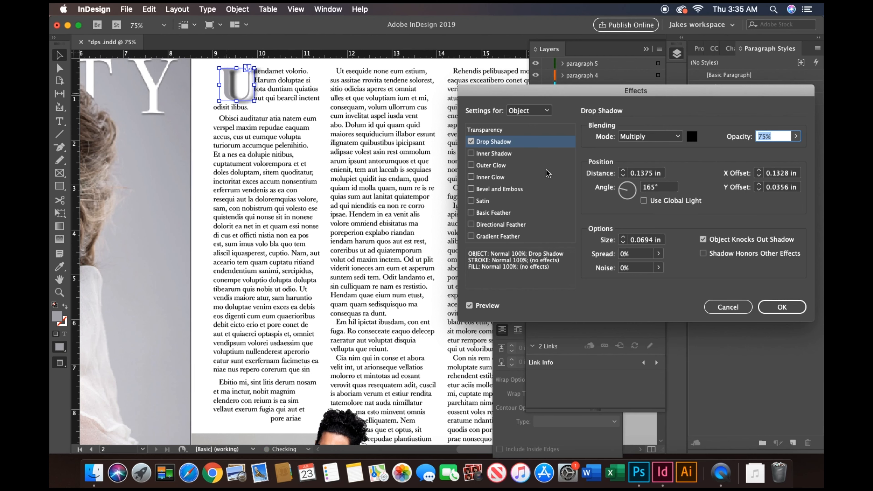
left_click(474, 141)
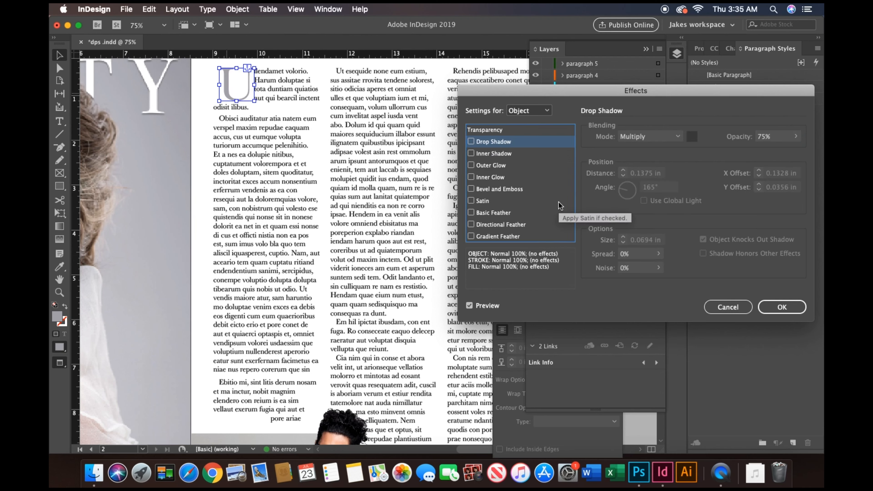
left_click(471, 189)
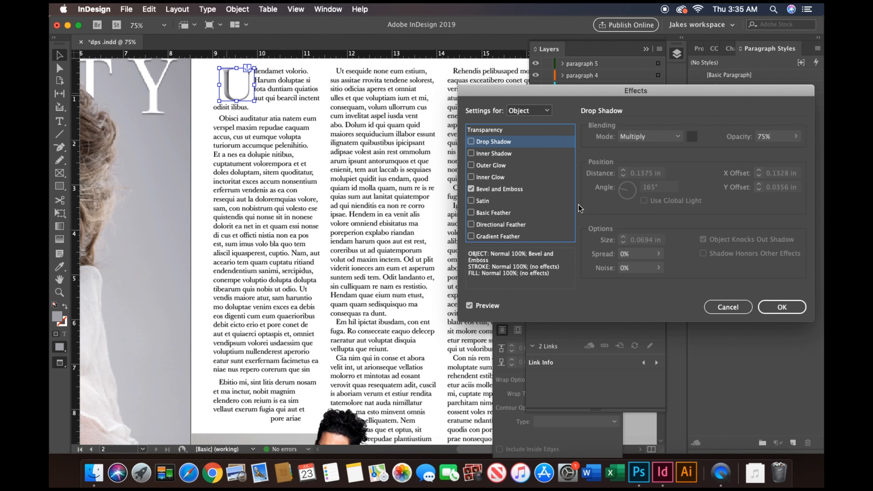
left_click(520, 191)
left_click(633, 205)
left_click_drag(632, 205, 629, 208)
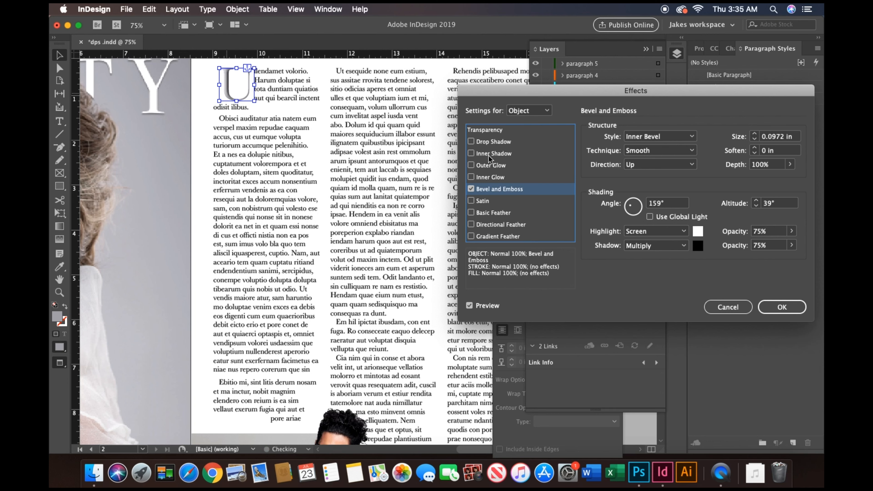
- Try adding a drop shadow to the drop cap at a -13° angle and 4% opacity
left_click(471, 141)
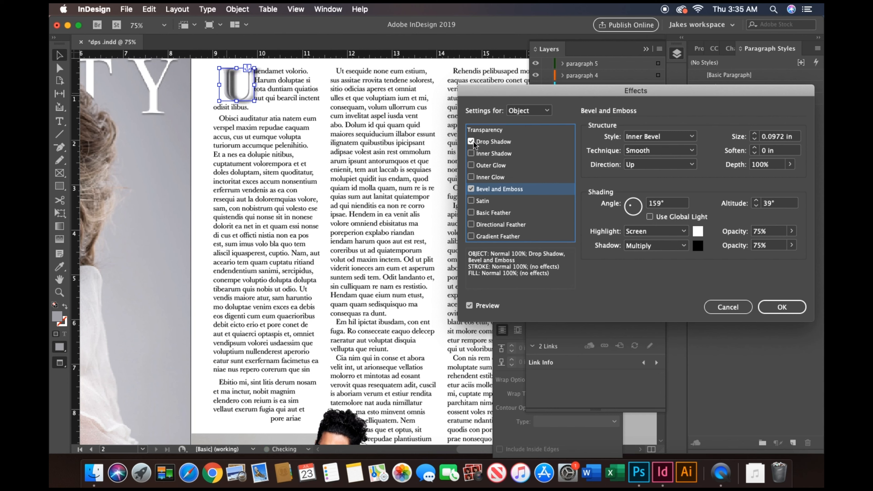
left_click(488, 142)
left_click_drag(624, 193, 636, 196)
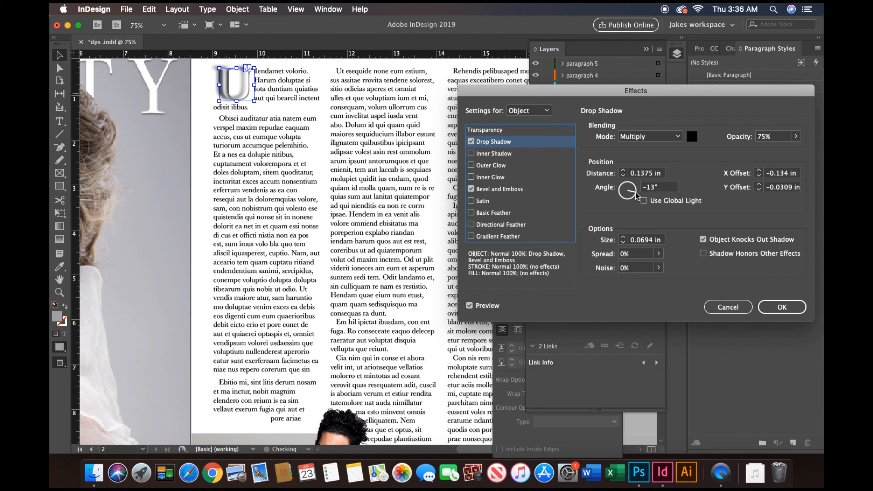
left_click(796, 137)
left_click_drag(783, 150, 712, 159)
left_click(470, 142)
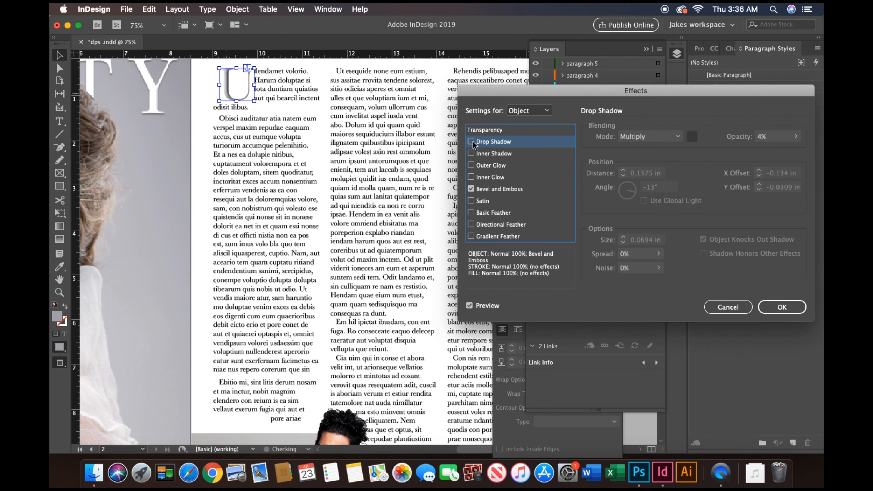
- Accept the drop cap's Bevel and Emboss effect, deselect the letter and check it within the spread
left_click(516, 191)
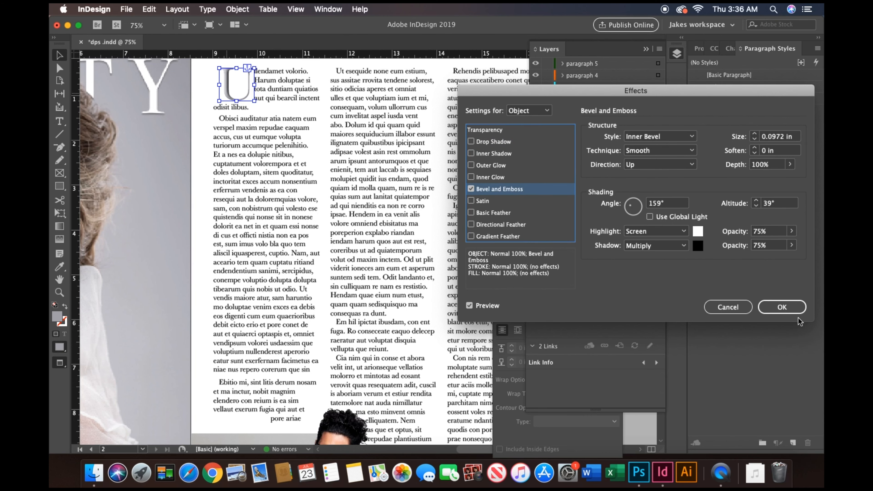
left_click(782, 307)
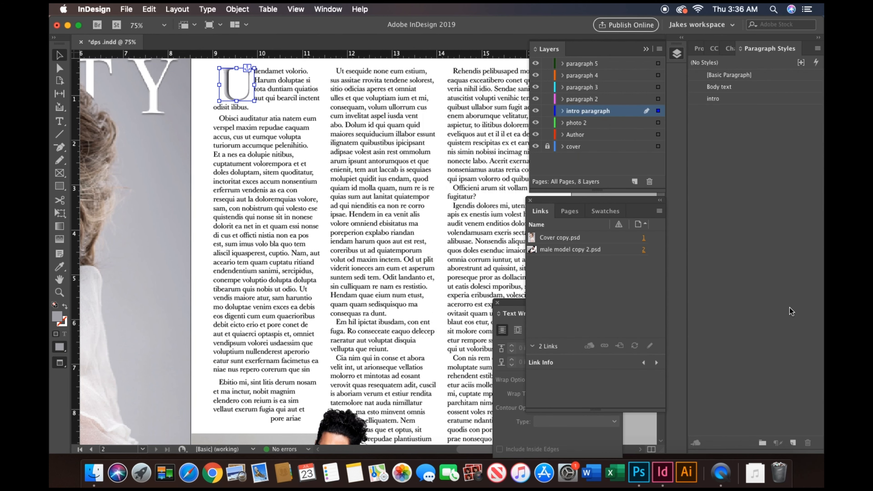
left_click(198, 198)
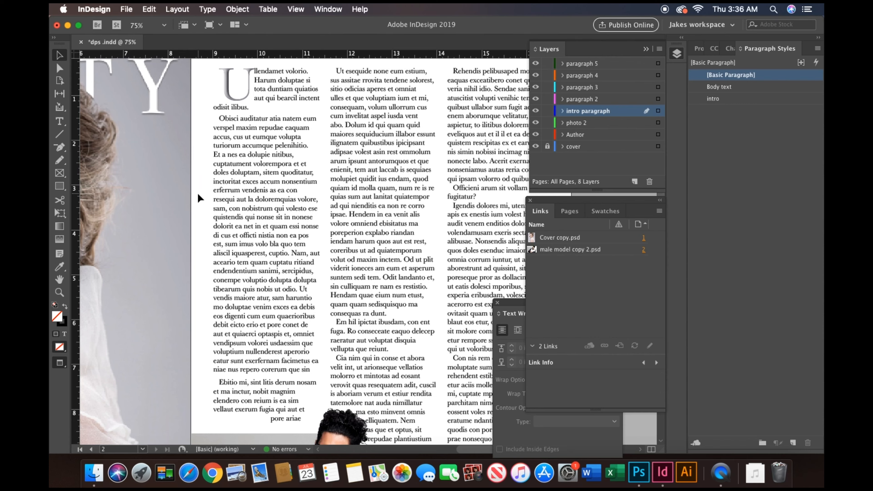
key("super+minus")
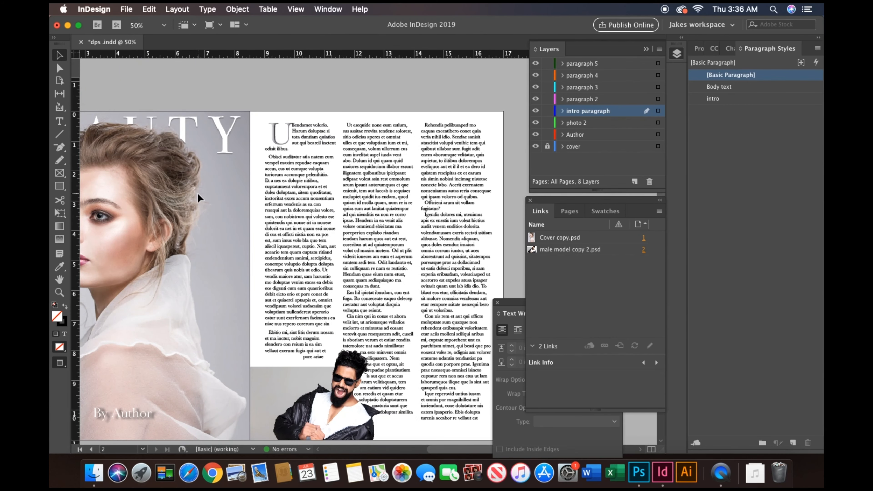
key("super+minus")
key("super+equal")
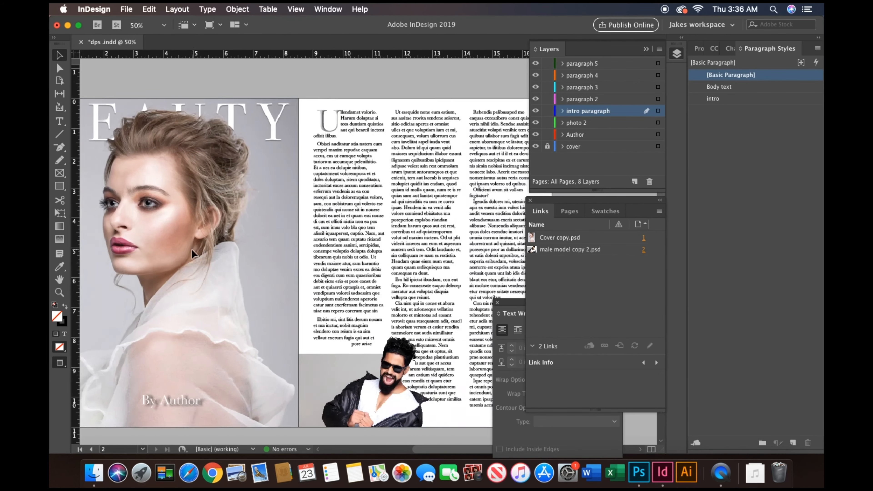